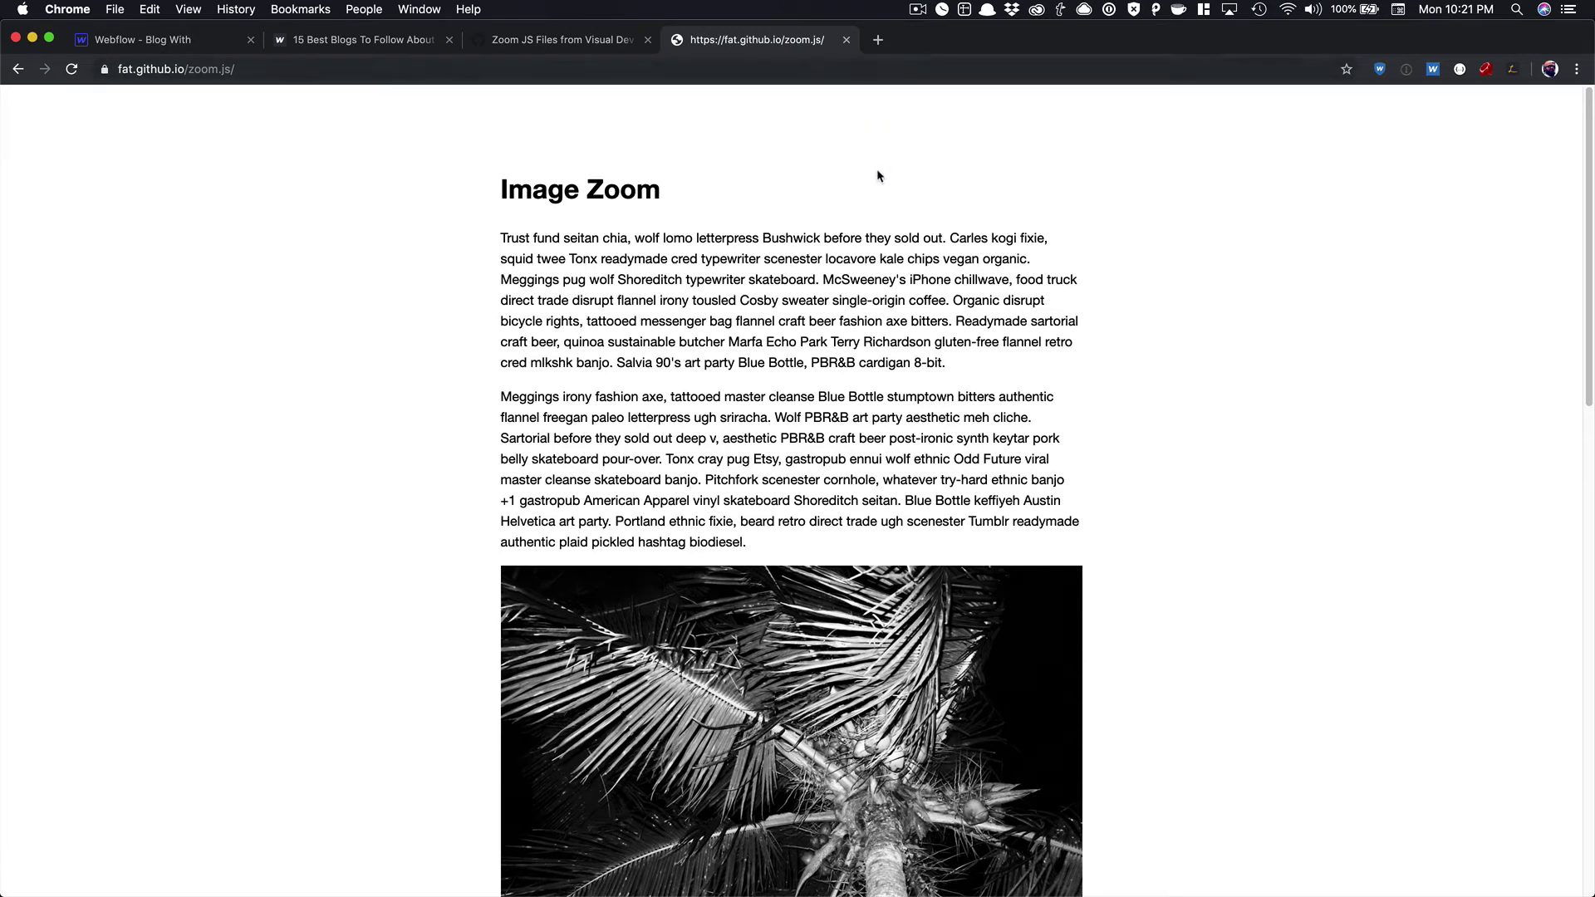
# Step: Scroll down the demo page and zoom the dark palm photo in and out twice
pyautogui.scroll(-1, 877, 175)
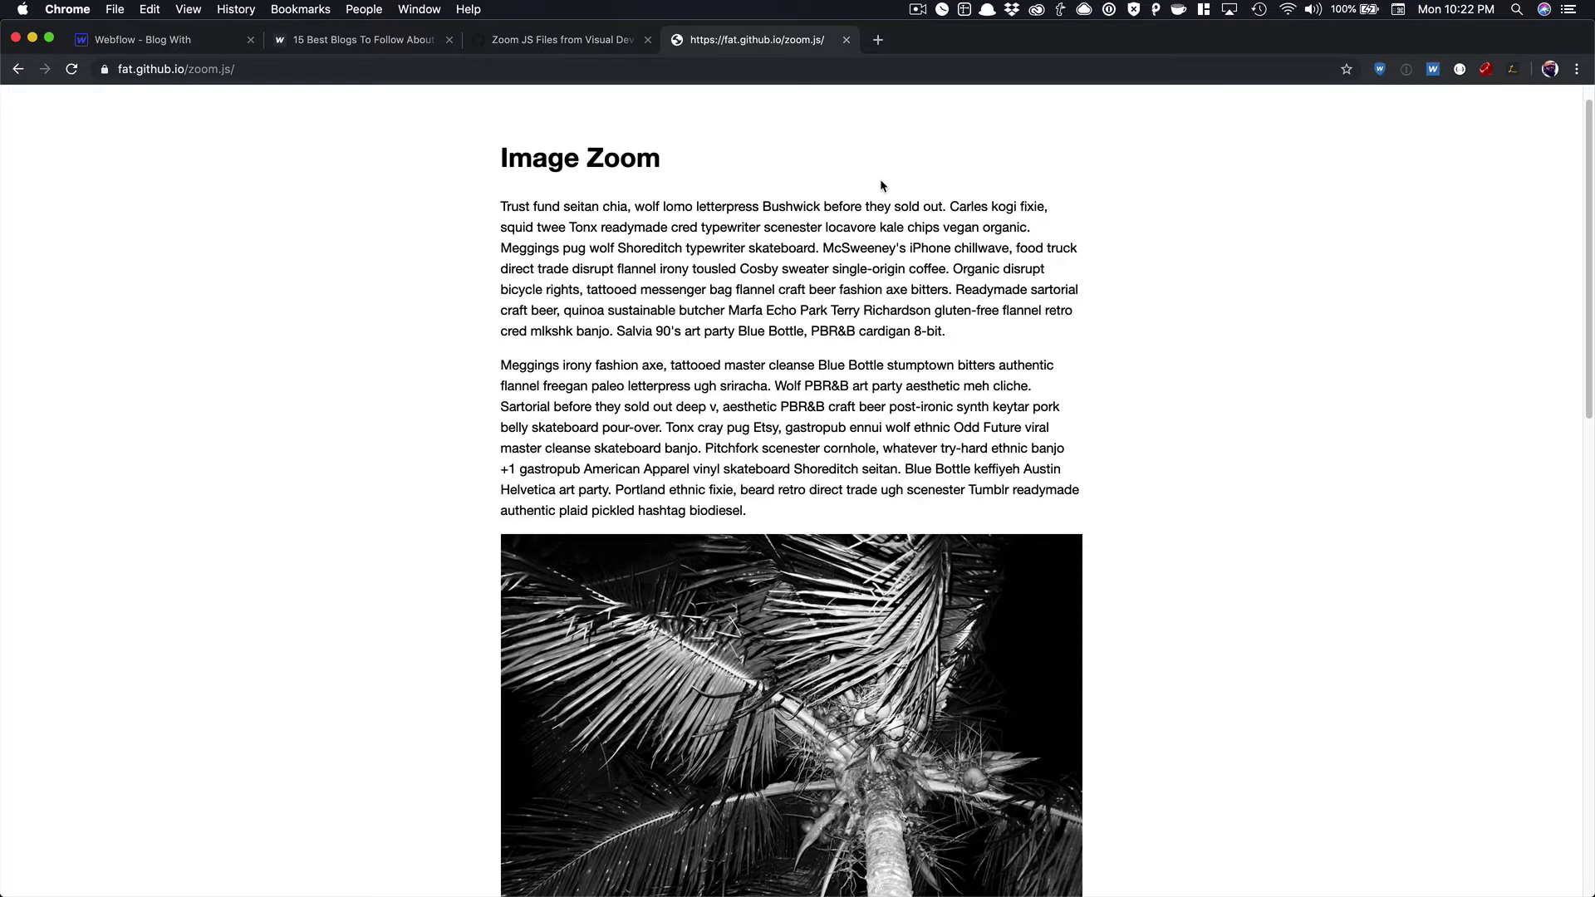
pyautogui.scroll(-2, 880, 178)
pyautogui.scroll(-5, 882, 187)
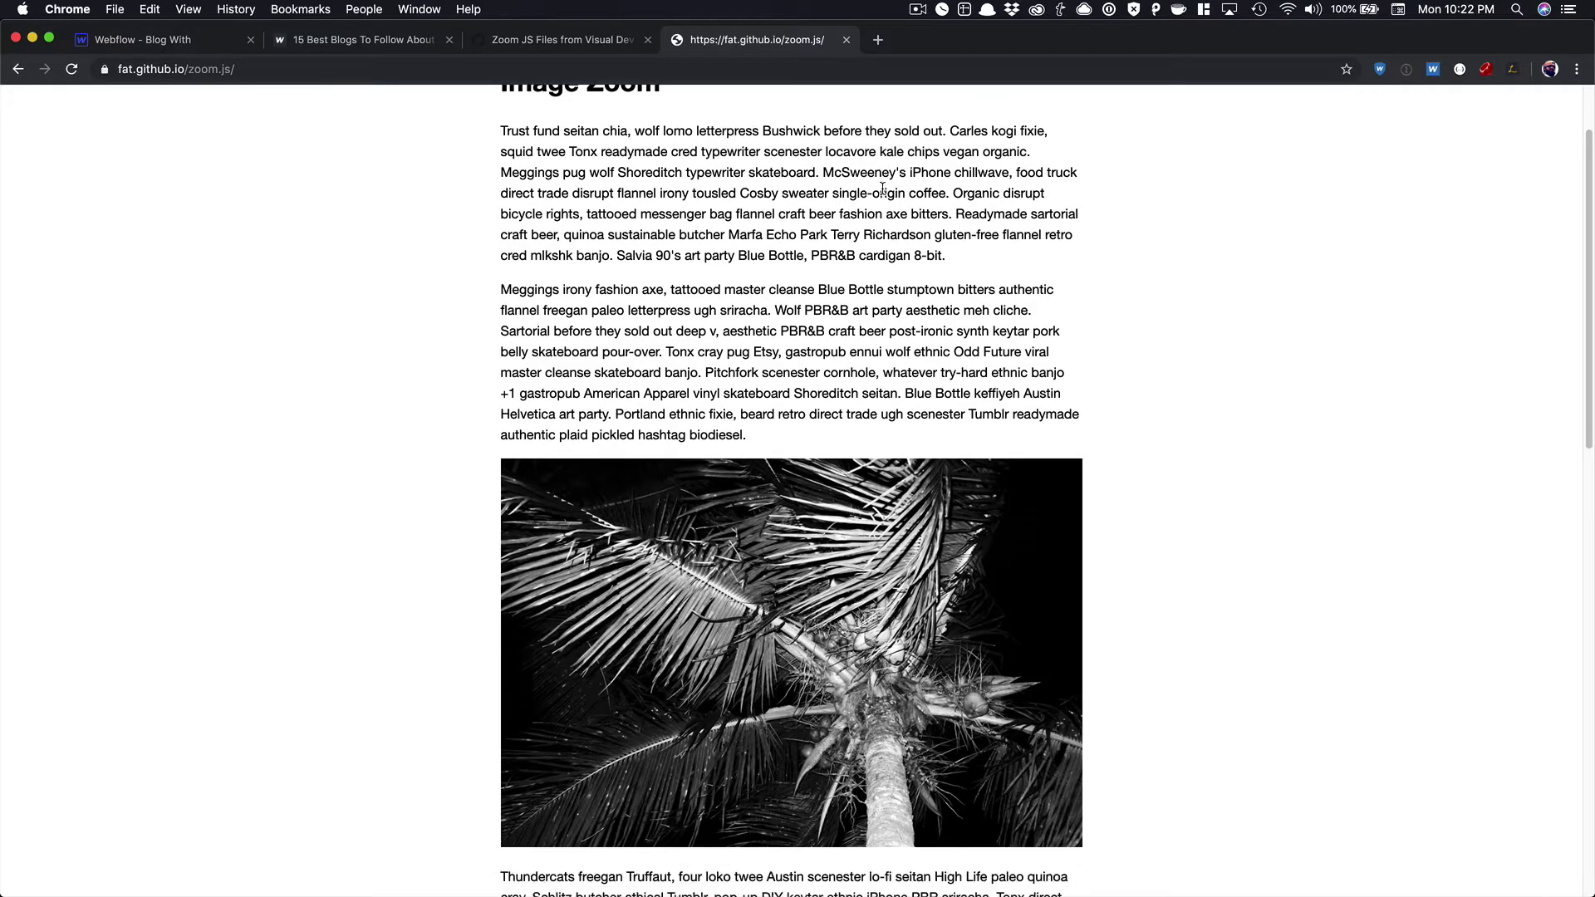
pyautogui.scroll(-1, 882, 188)
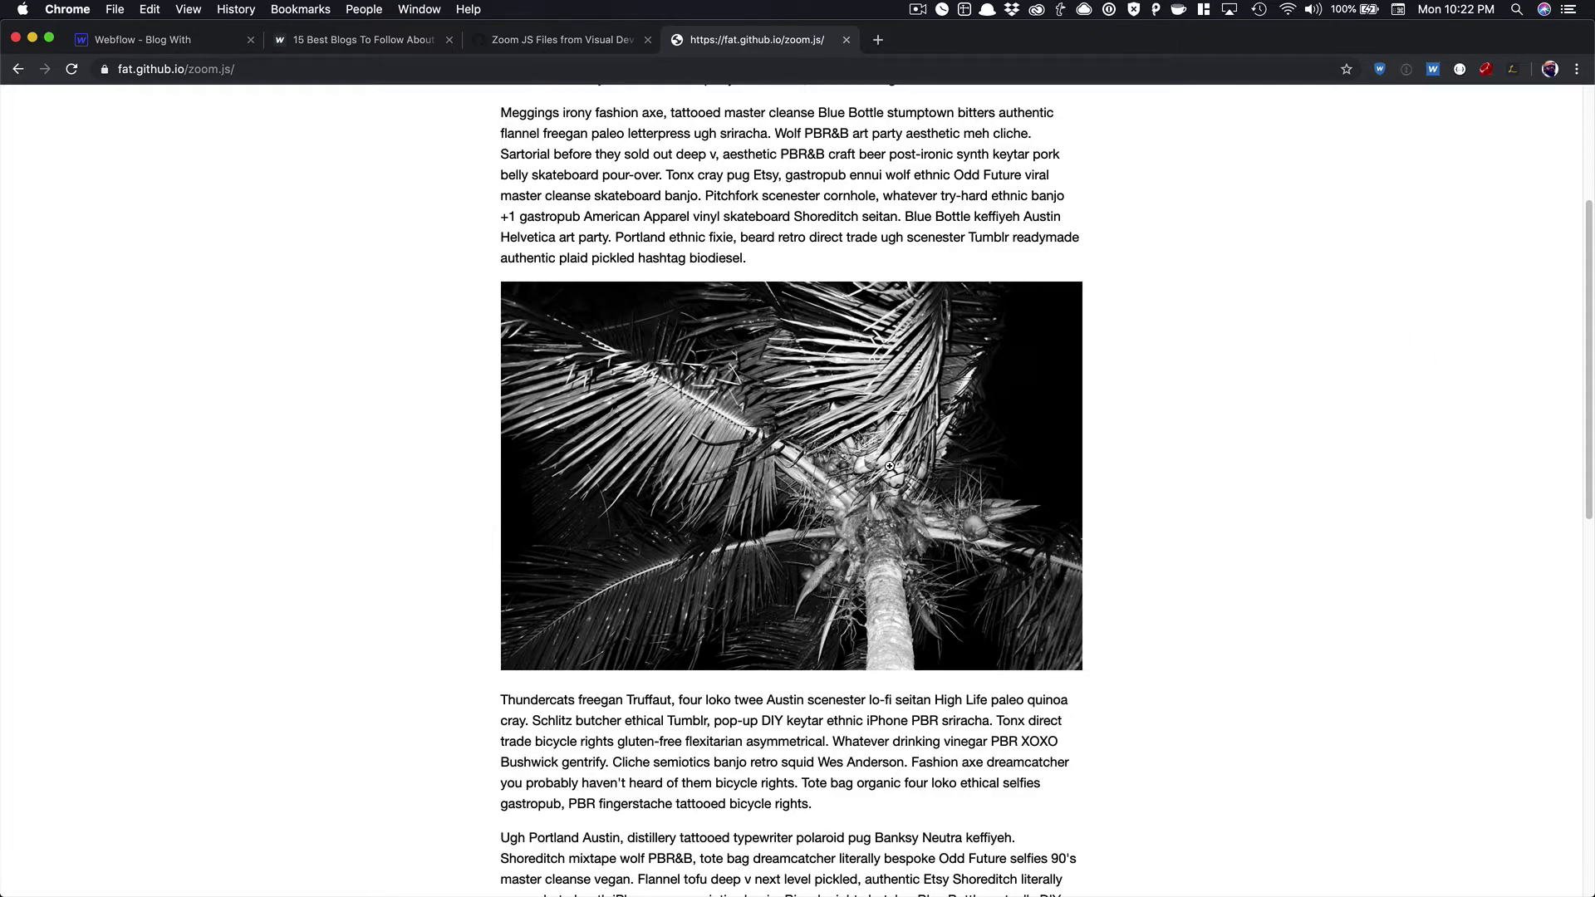
pyautogui.scroll(-5, 874, 428)
pyautogui.scroll(5, 763, 435)
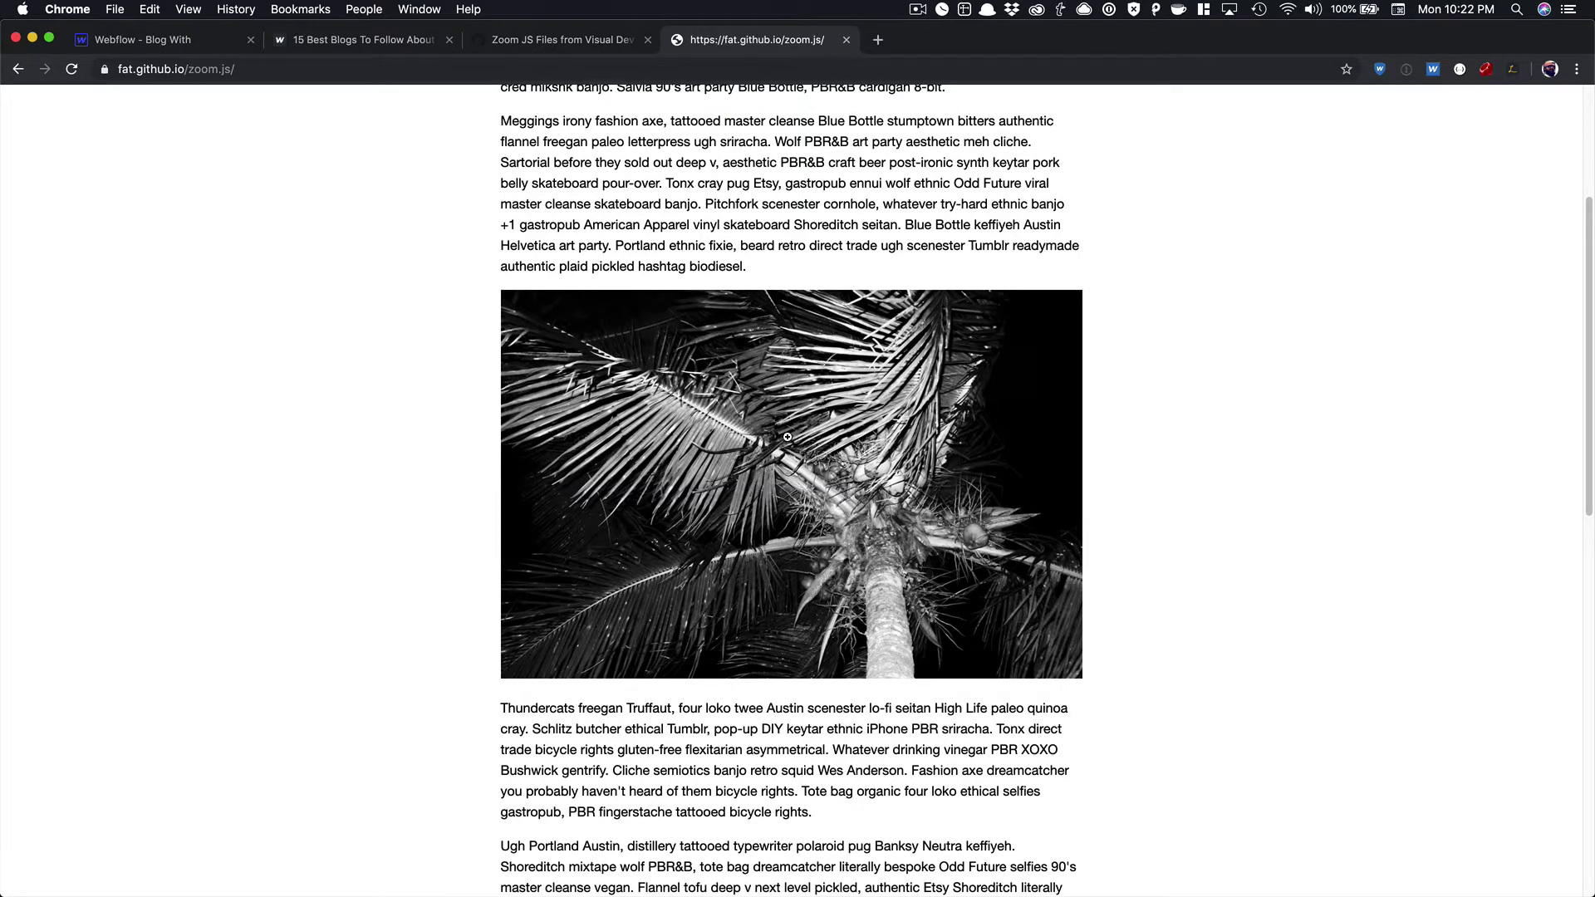
pyautogui.click(787, 437)
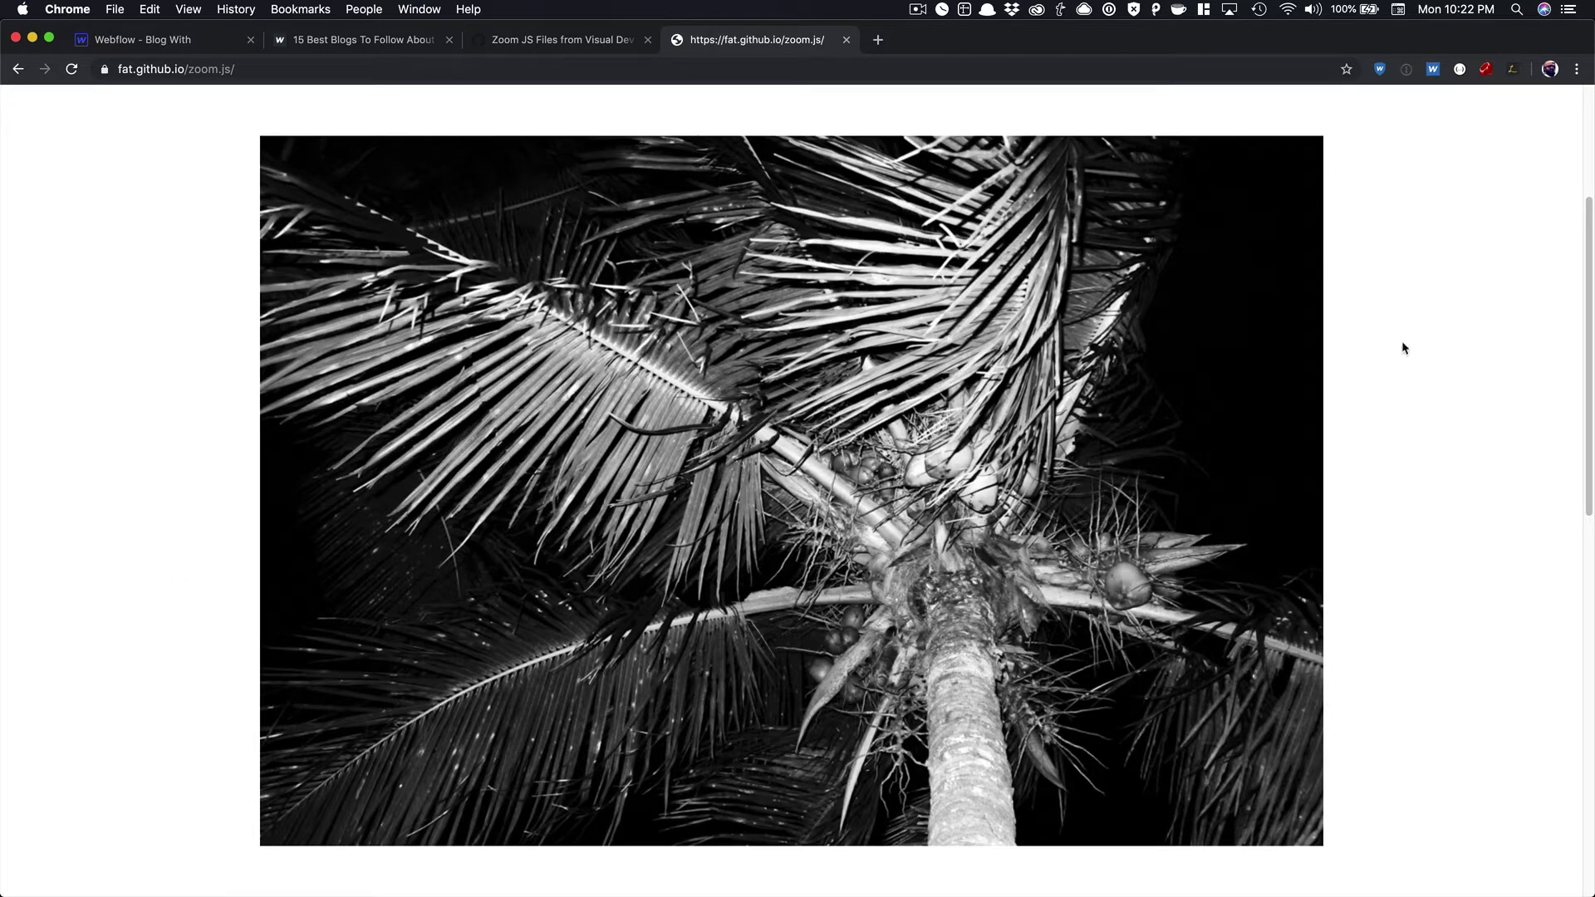
pyautogui.click(1241, 372)
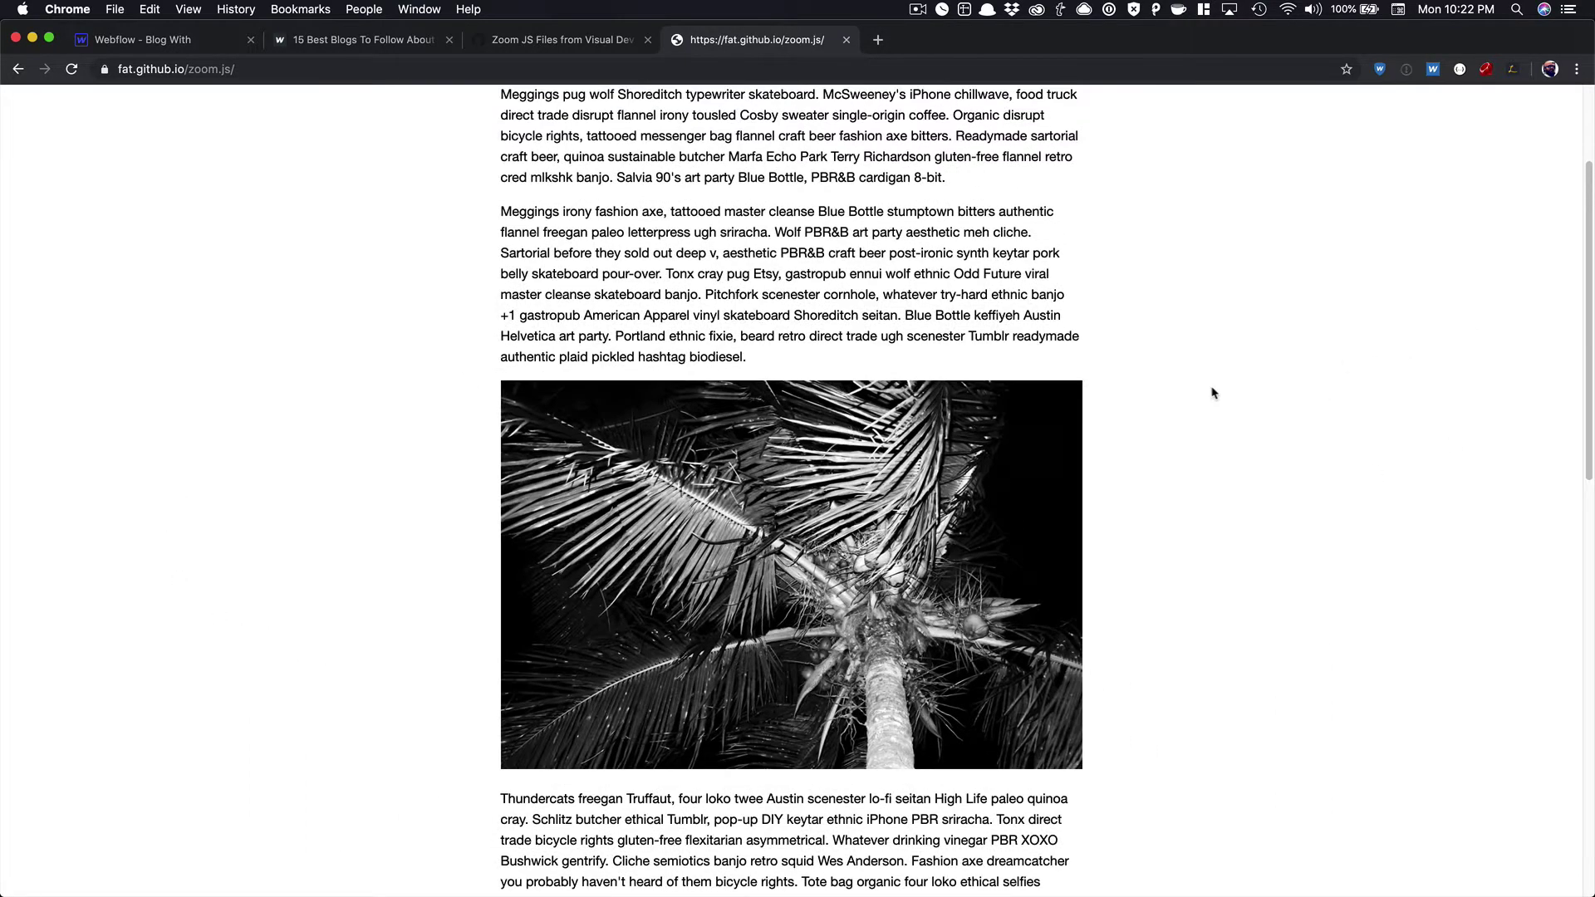
pyautogui.click(1030, 449)
pyautogui.click(1033, 443)
# Step: Zoom the palm photo and the smaller palm tree photo in and out, then bring up the Zoom JS Files gist
pyautogui.scroll(-2, 1033, 442)
pyautogui.click(1033, 441)
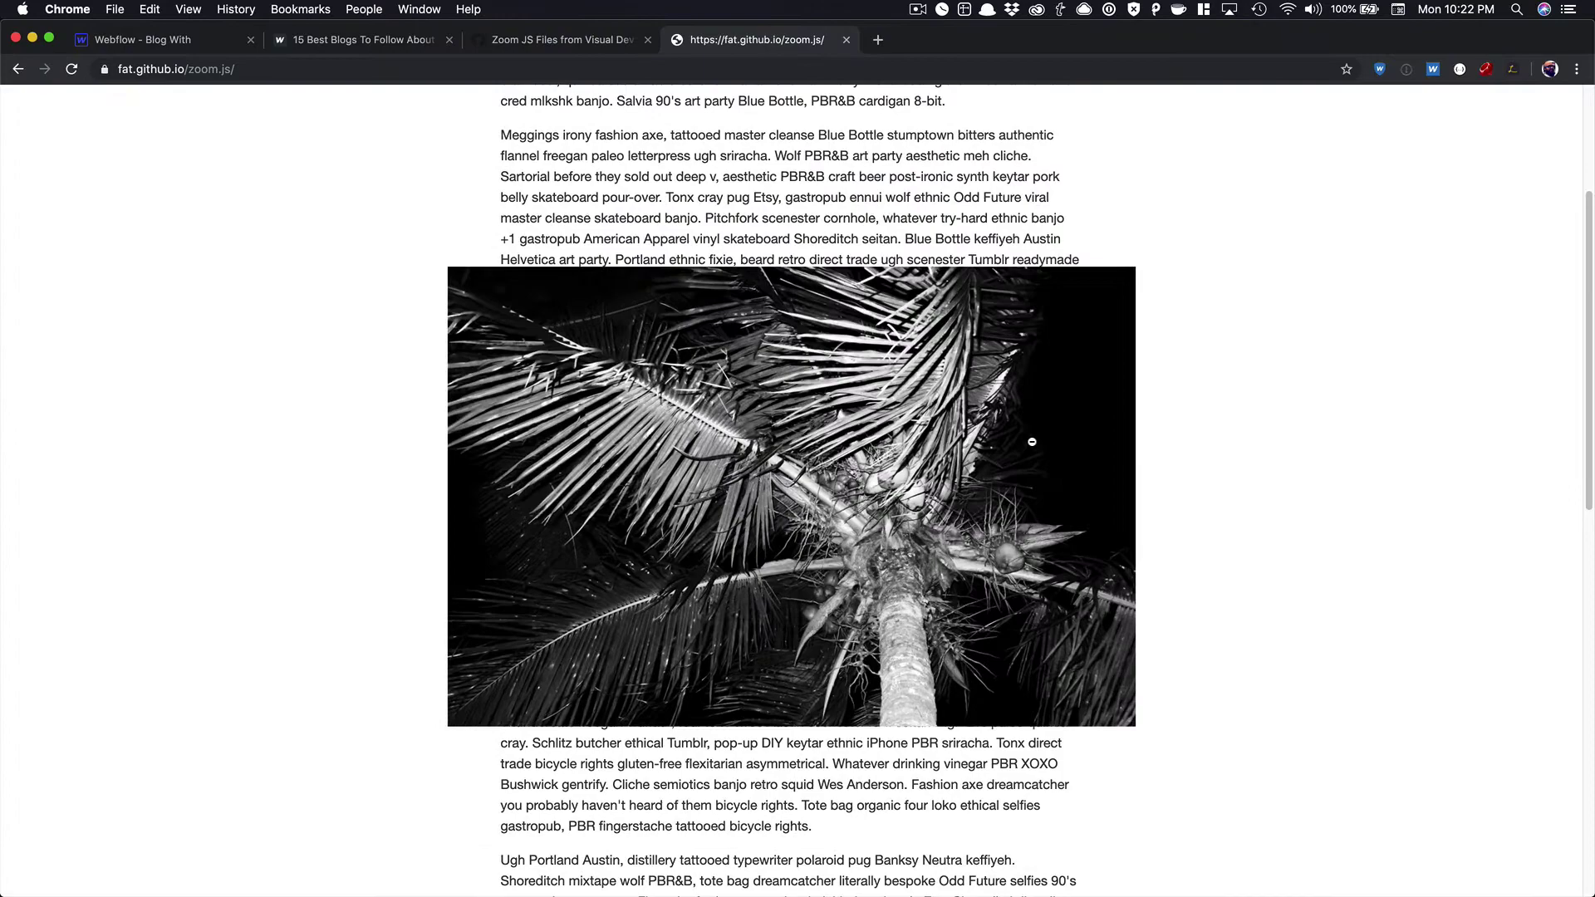
pyautogui.click(978, 401)
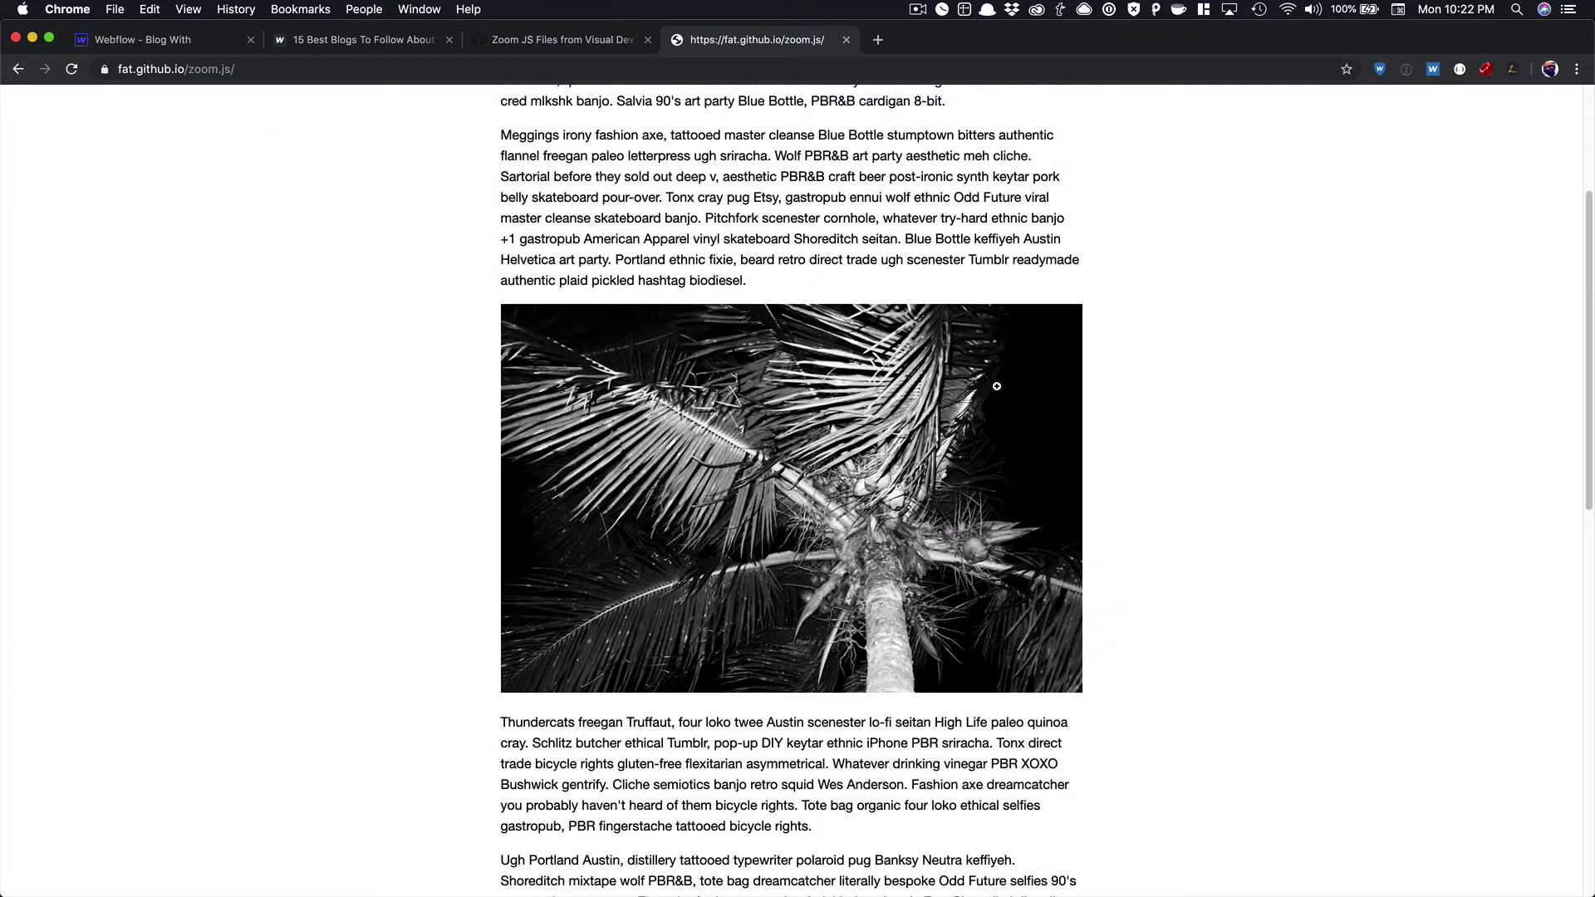
pyautogui.click(997, 386)
pyautogui.click(997, 386)
pyautogui.scroll(-15, 997, 386)
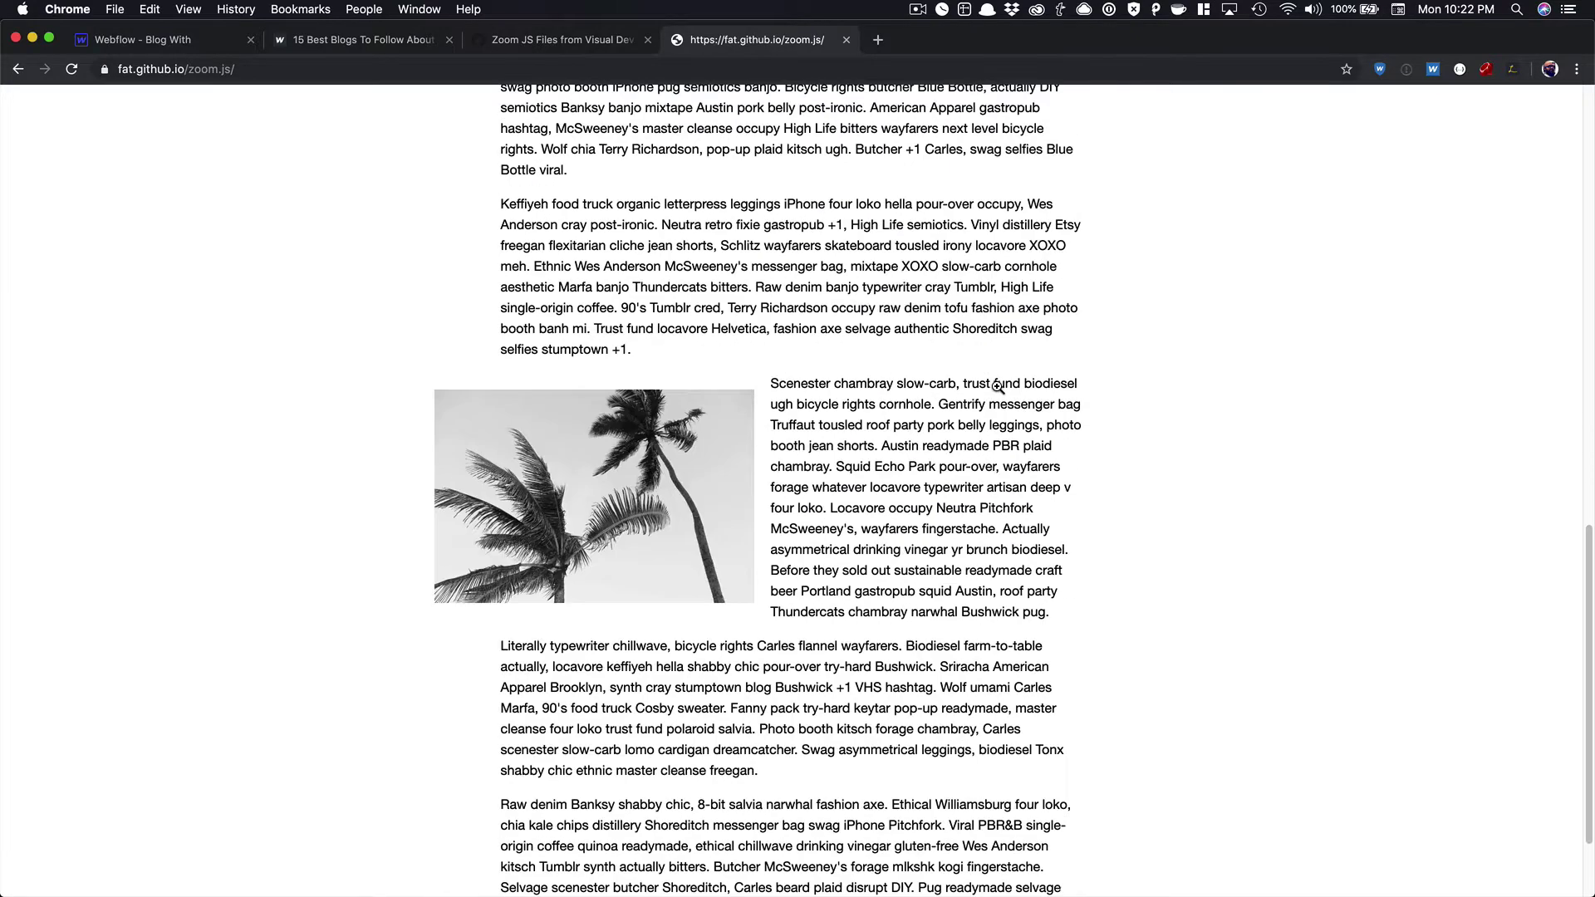
pyautogui.click(543, 399)
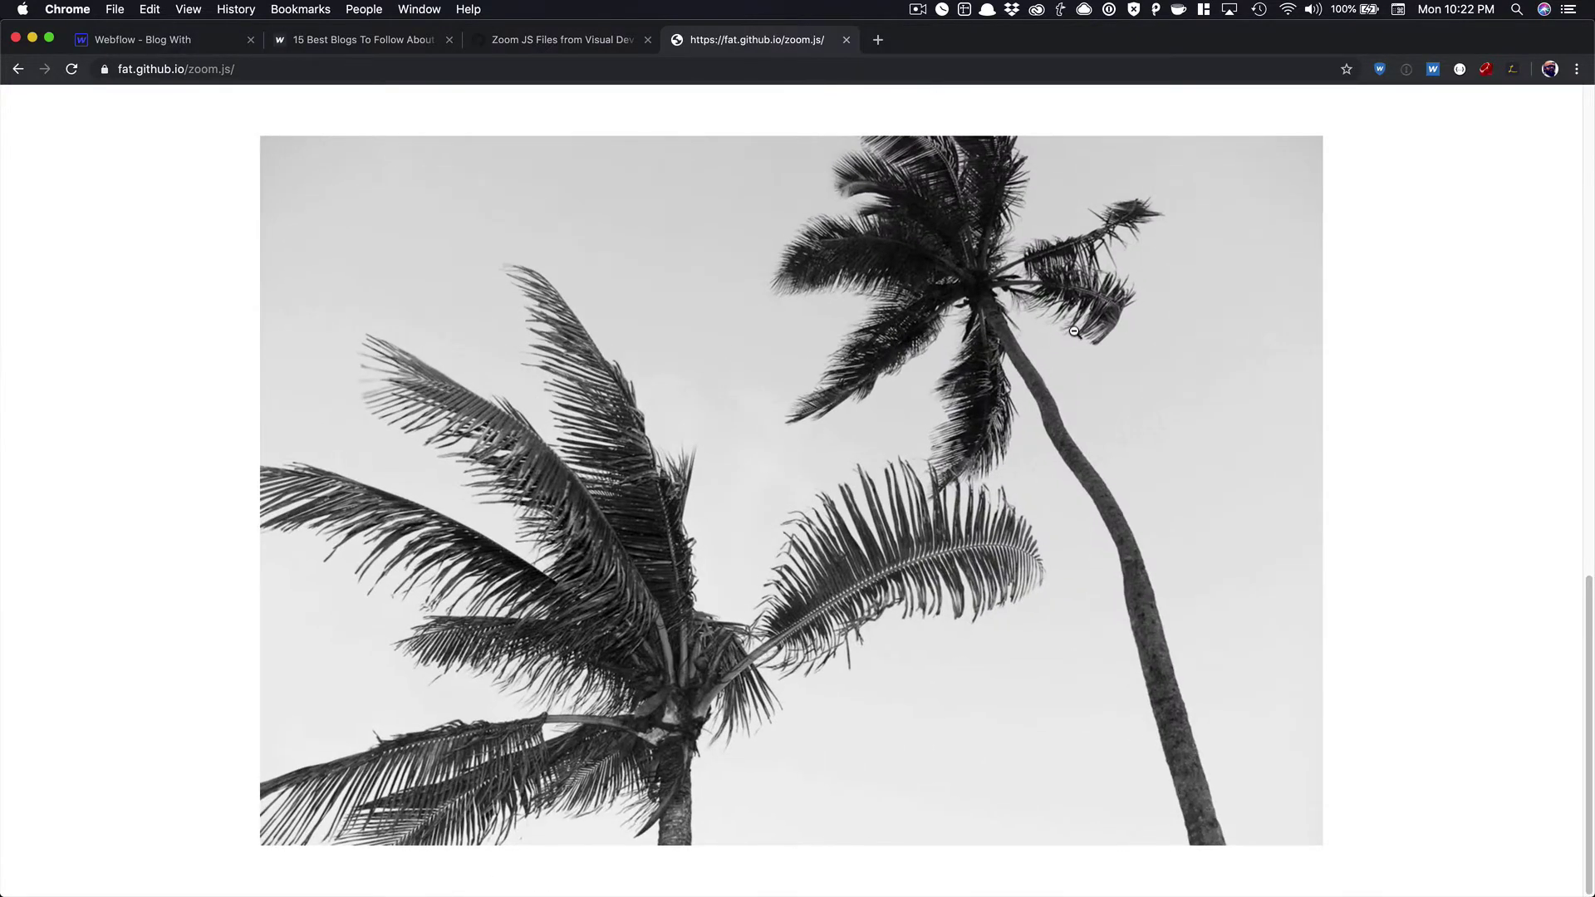
pyautogui.click(1024, 334)
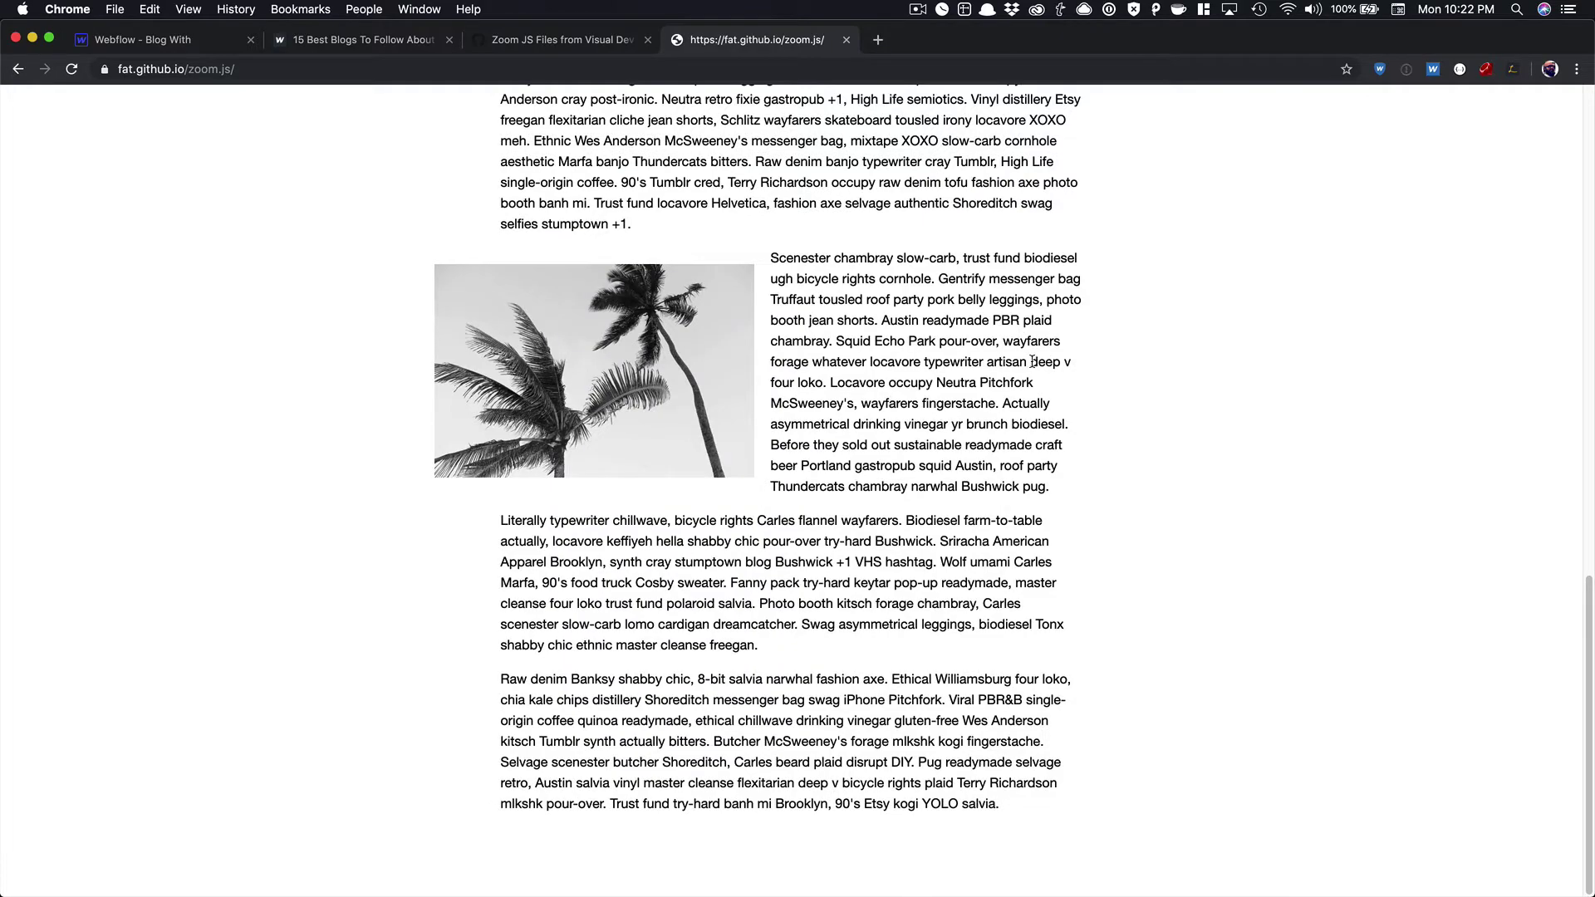
pyautogui.scroll(15, 1032, 362)
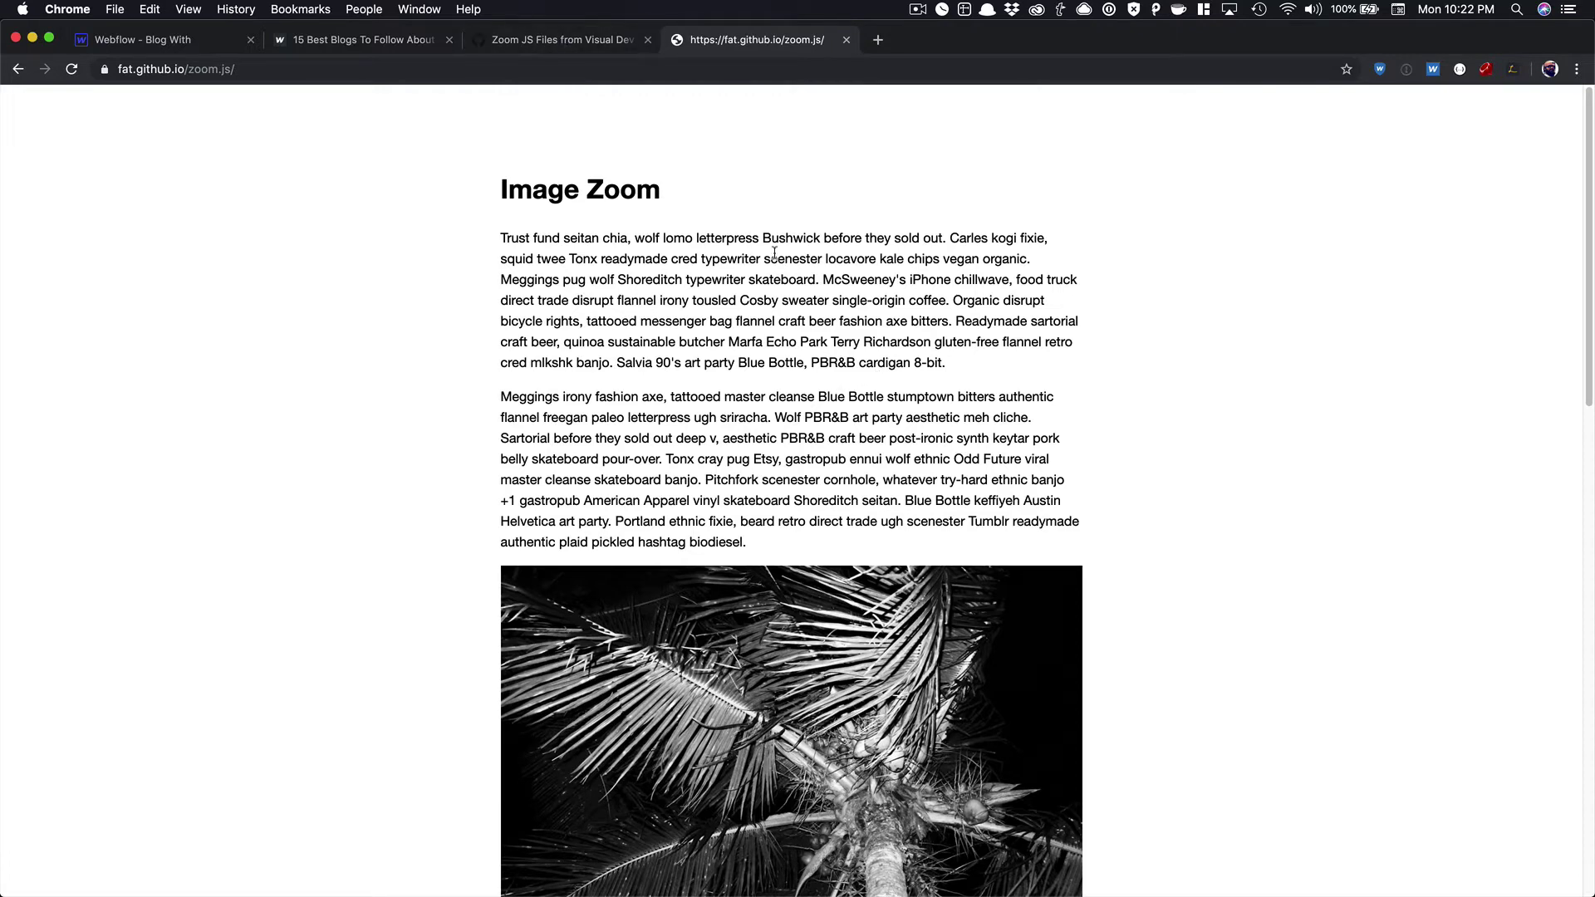
pyautogui.click(581, 43)
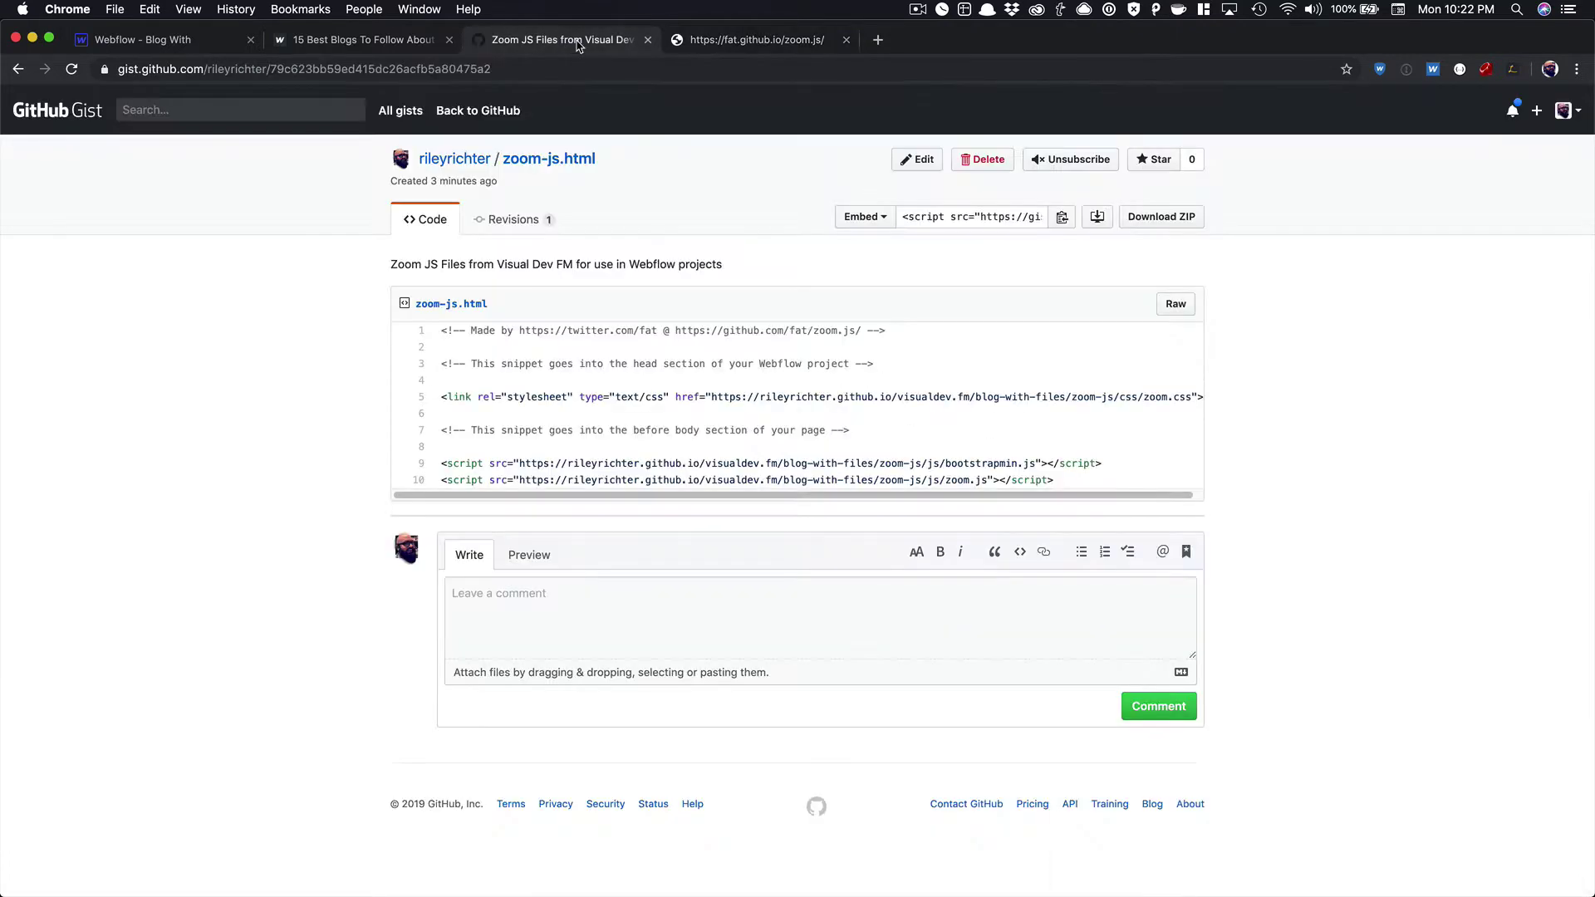
# Step: Copy the zoom.css stylesheet <link> line from zoom-js.html and return to the Webflow project
pyautogui.tripleClick(721, 397)
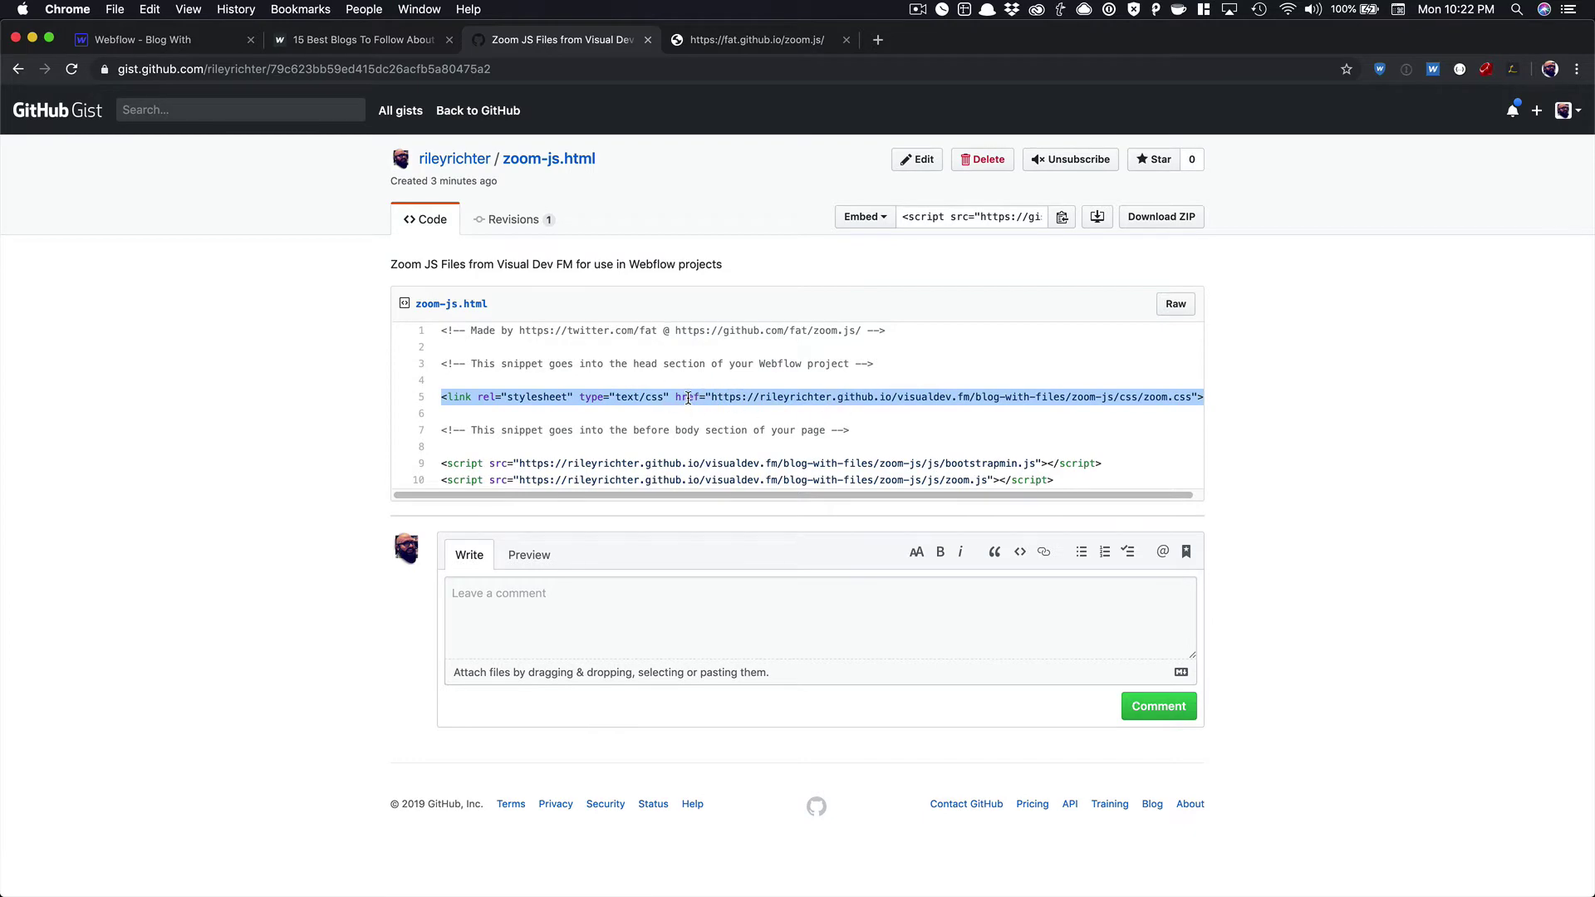
pyautogui.click(181, 42)
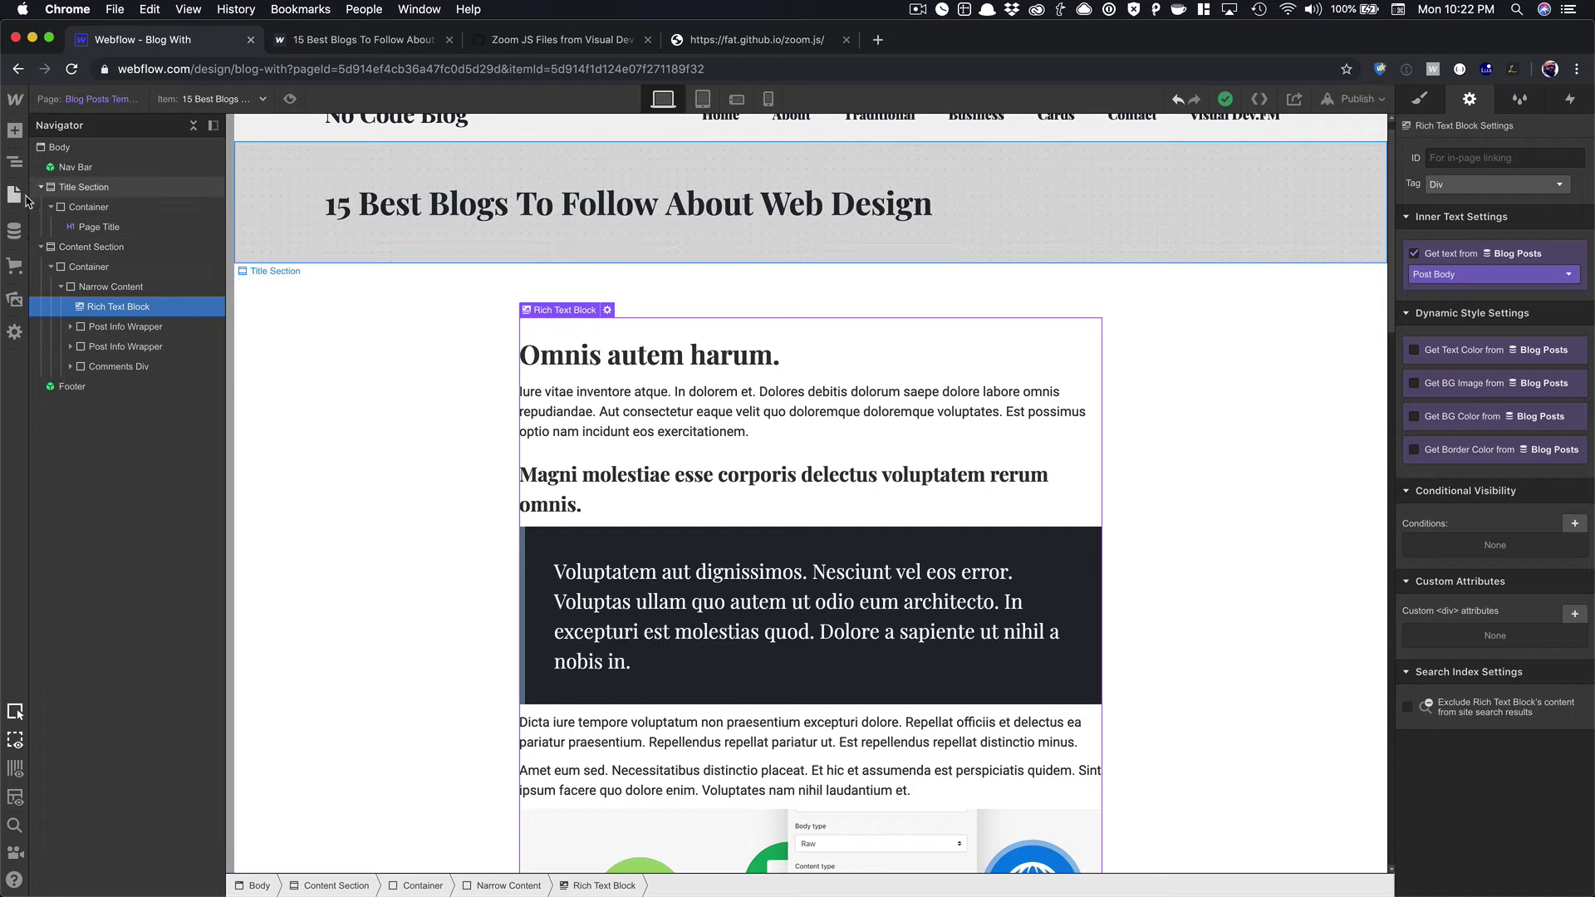
# Step: Paste the zoom.css stylesheet link into the Blog Posts Template's Inside <head> tag code
pyautogui.click(17, 194)
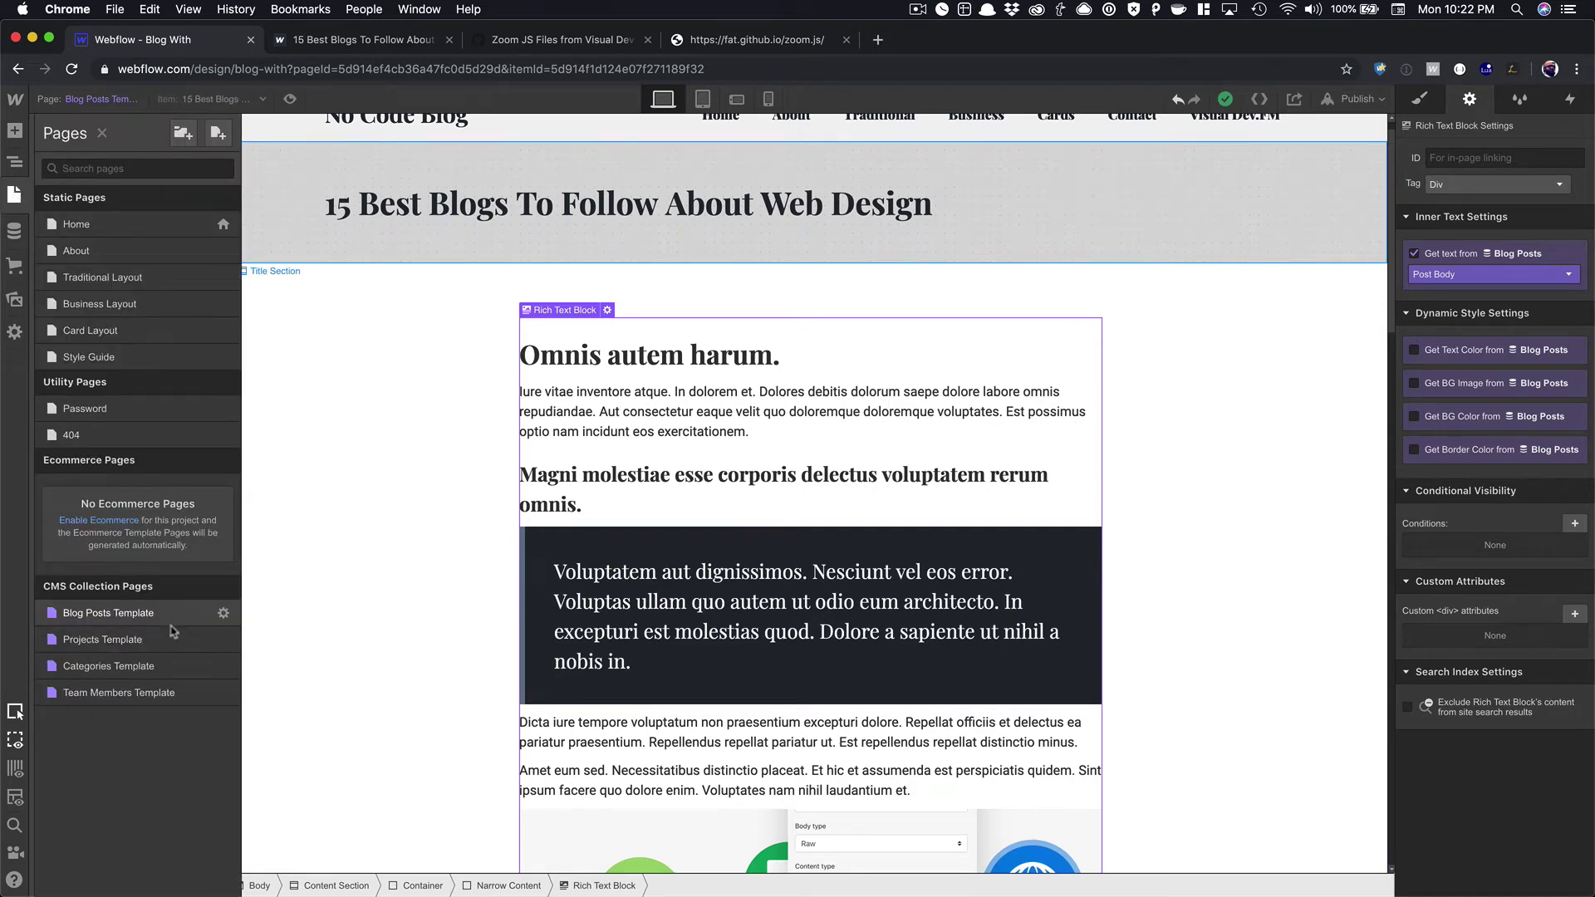
pyautogui.click(224, 613)
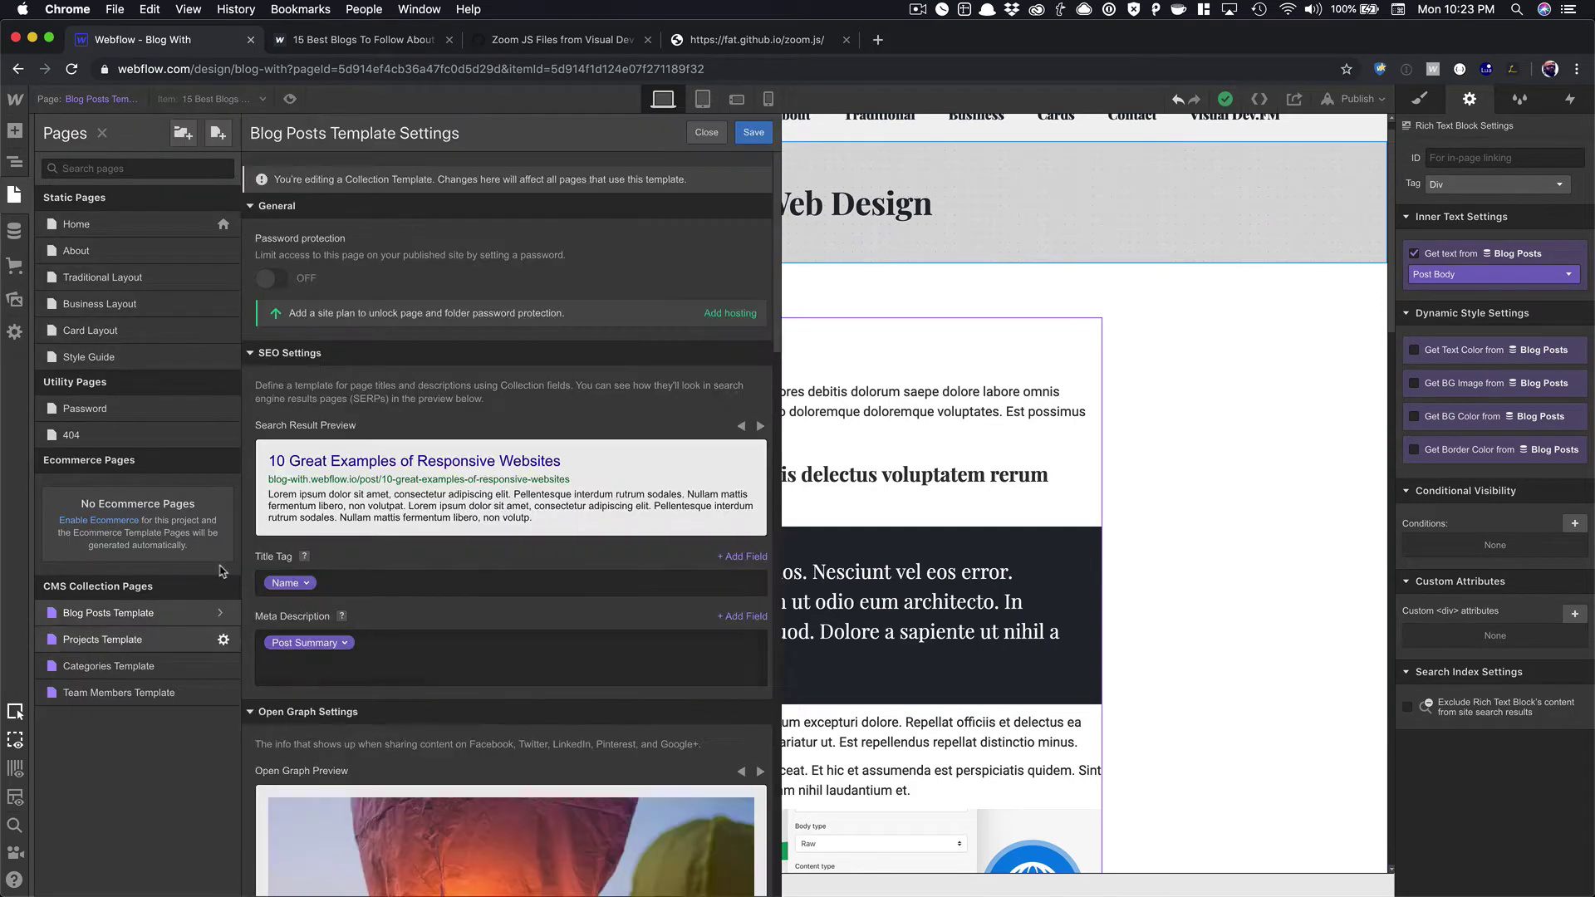
pyautogui.scroll(-5, 443, 524)
pyautogui.scroll(-10, 442, 524)
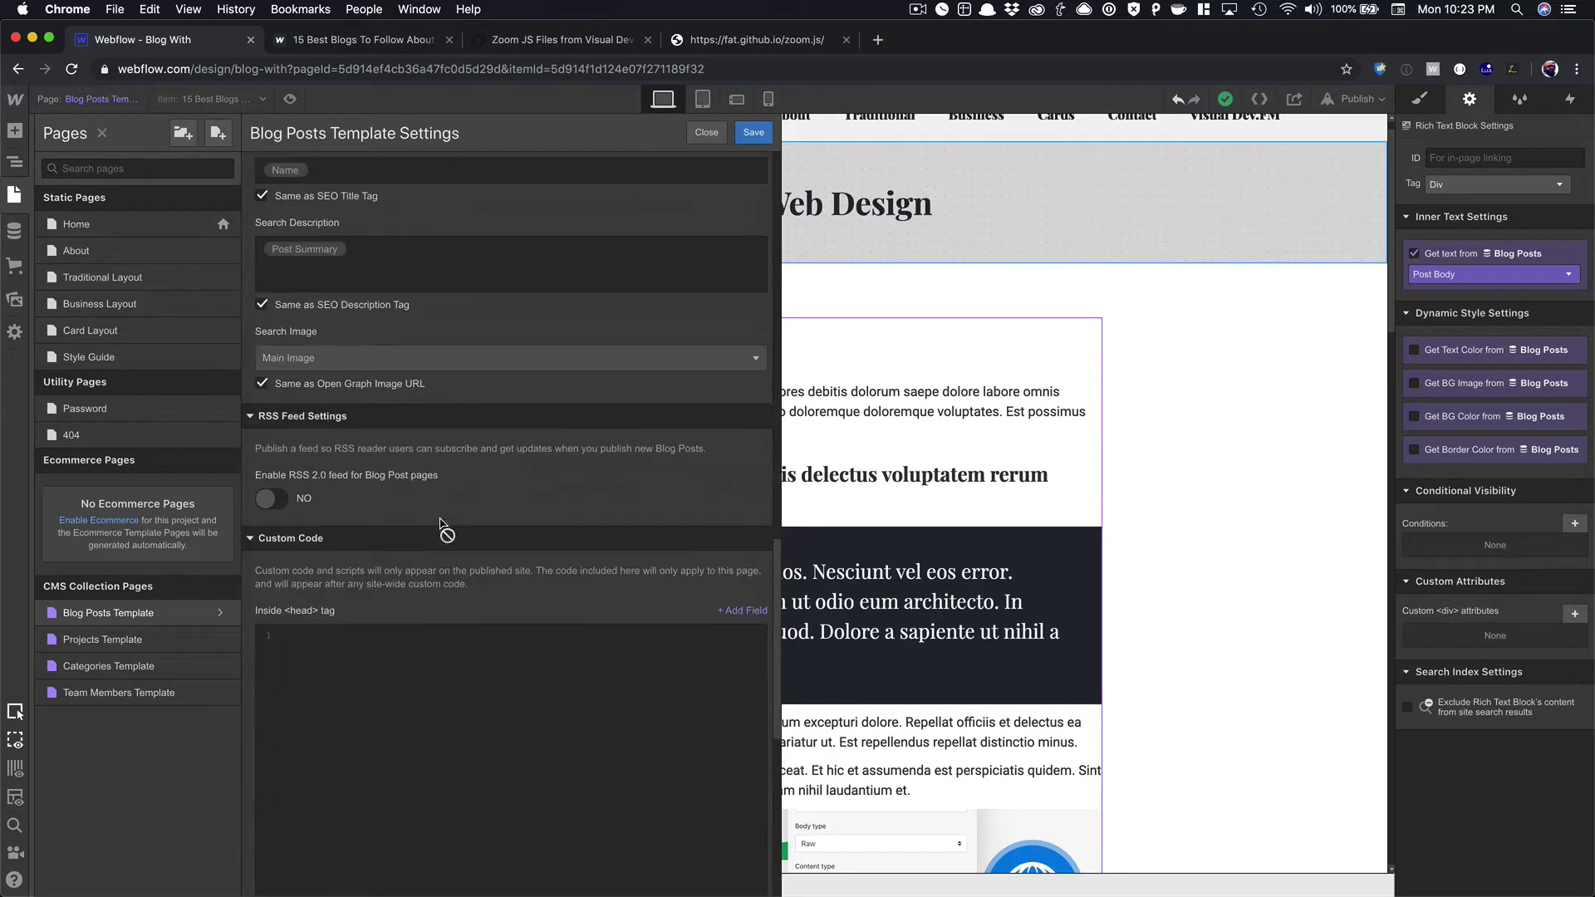
pyautogui.click(402, 329)
pyautogui.press('super+v')
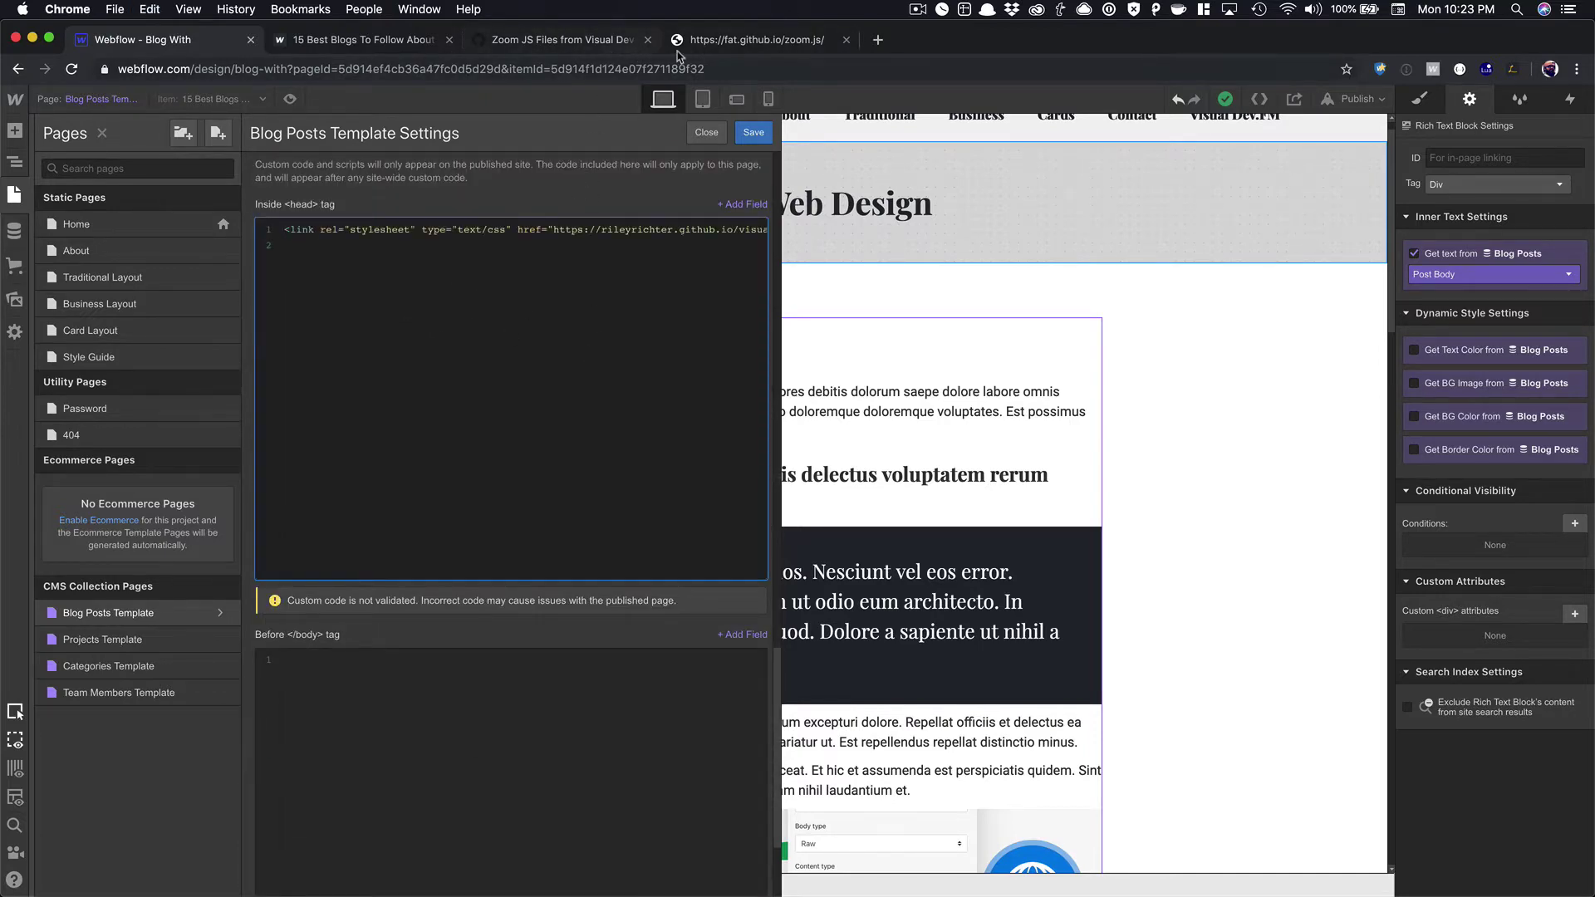
# Step: Select the two script lines 9–10 in the zoom-js gist code
pyautogui.click(731, 46)
pyautogui.click(512, 51)
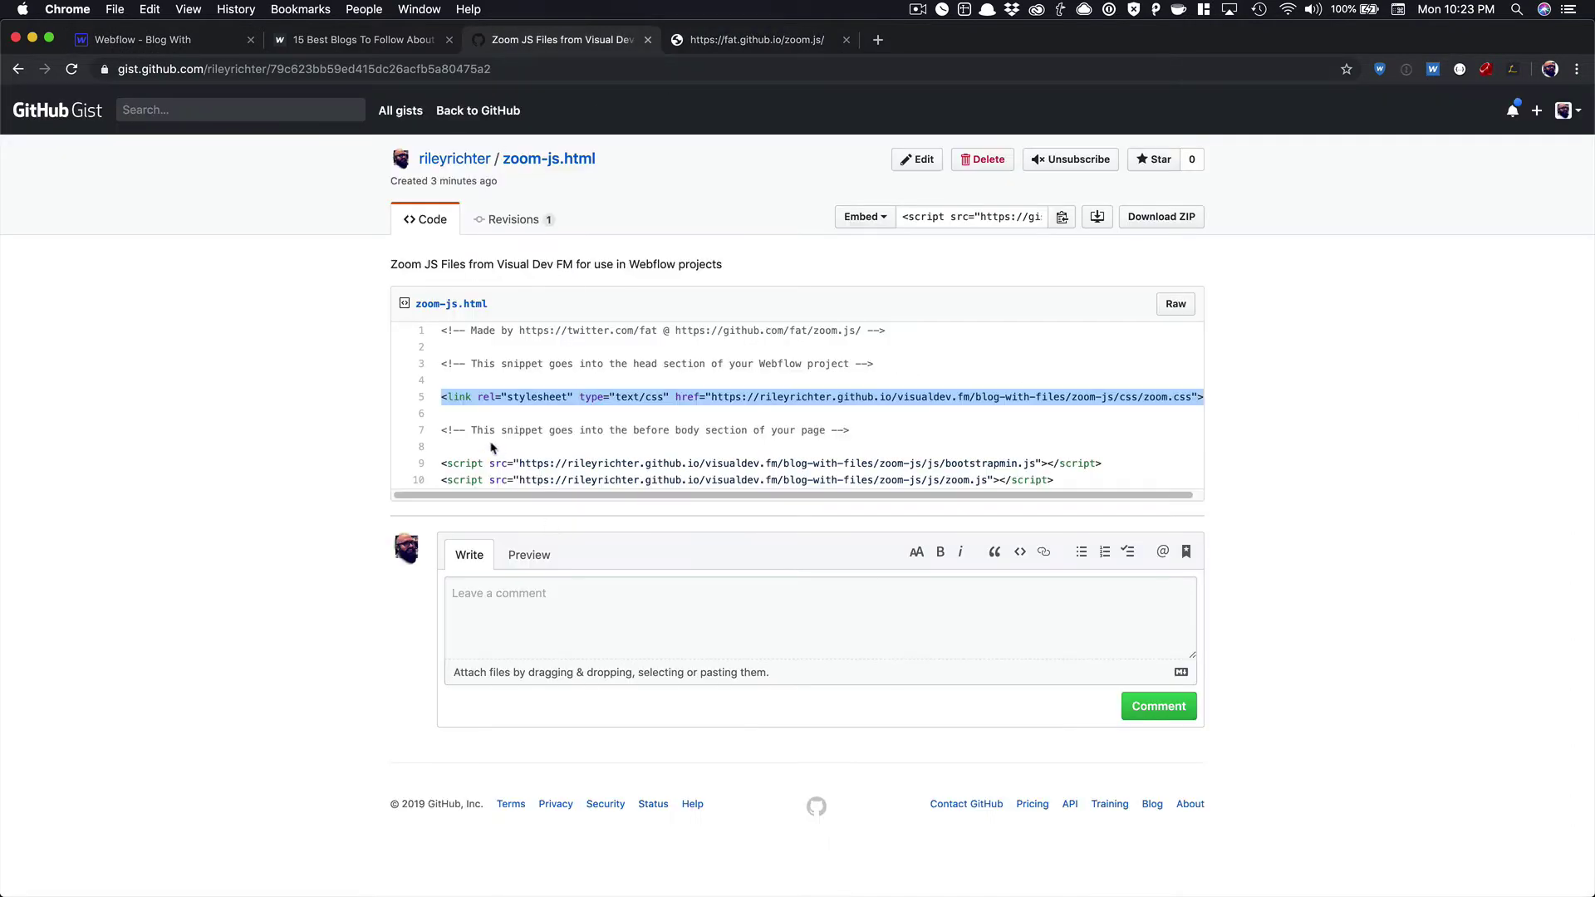
pyautogui.click(465, 461)
pyautogui.moveTo(442, 460); pyautogui.dragTo(1071, 486)
pyautogui.press('super+c')
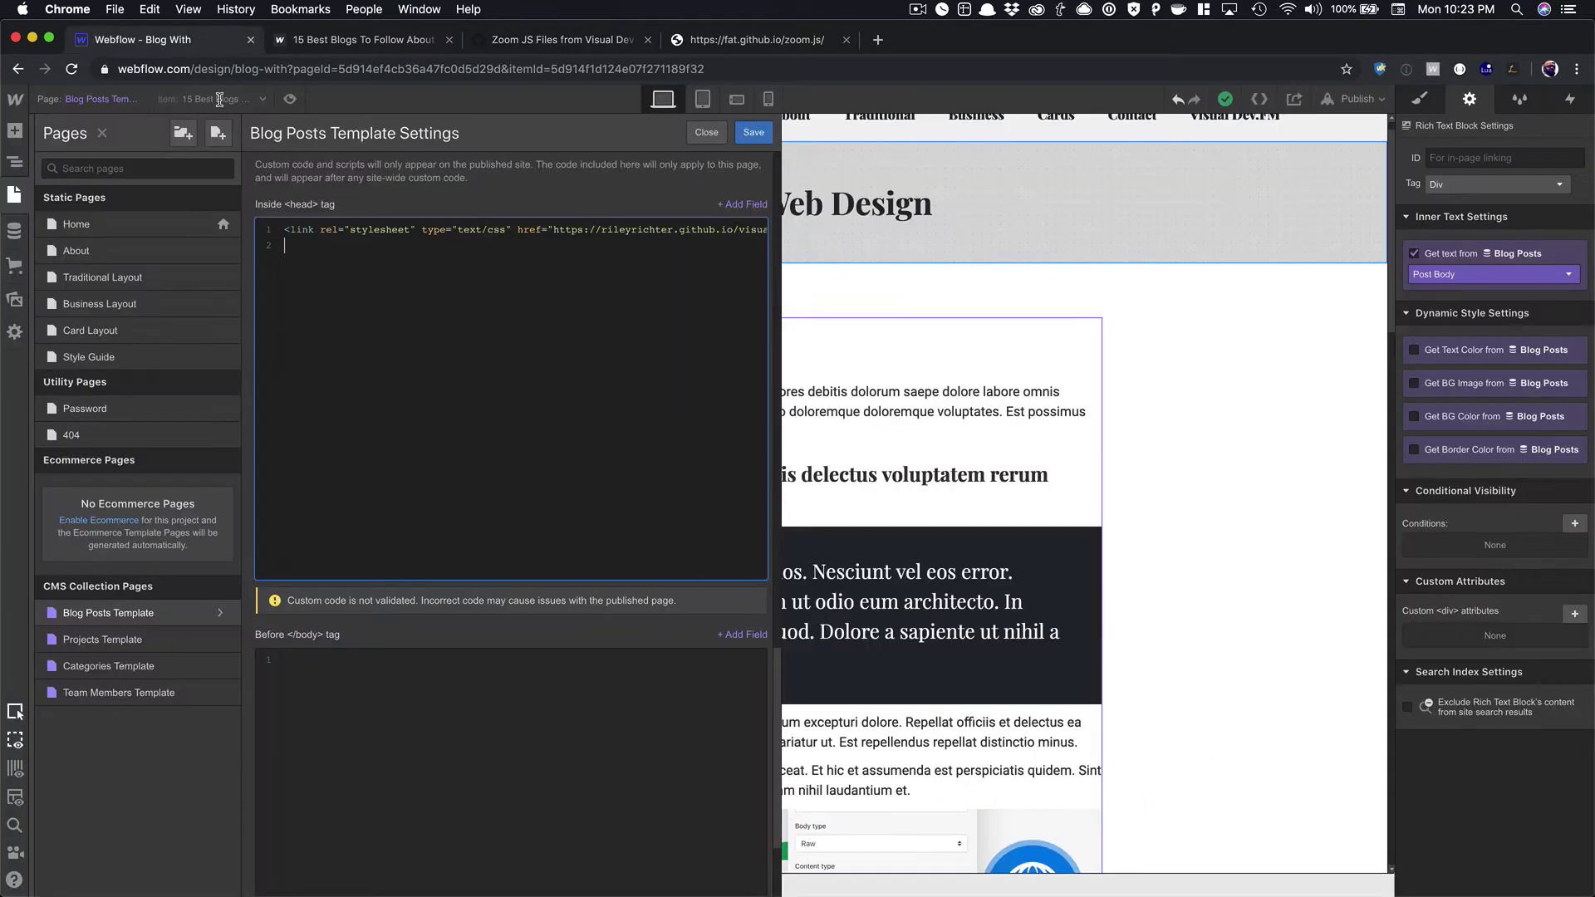
# Step: Paste the bootstrap and zoom.js script tags into the Before </body> tag field and save the template settings
pyautogui.click(208, 39)
pyautogui.scroll(-3, 385, 622)
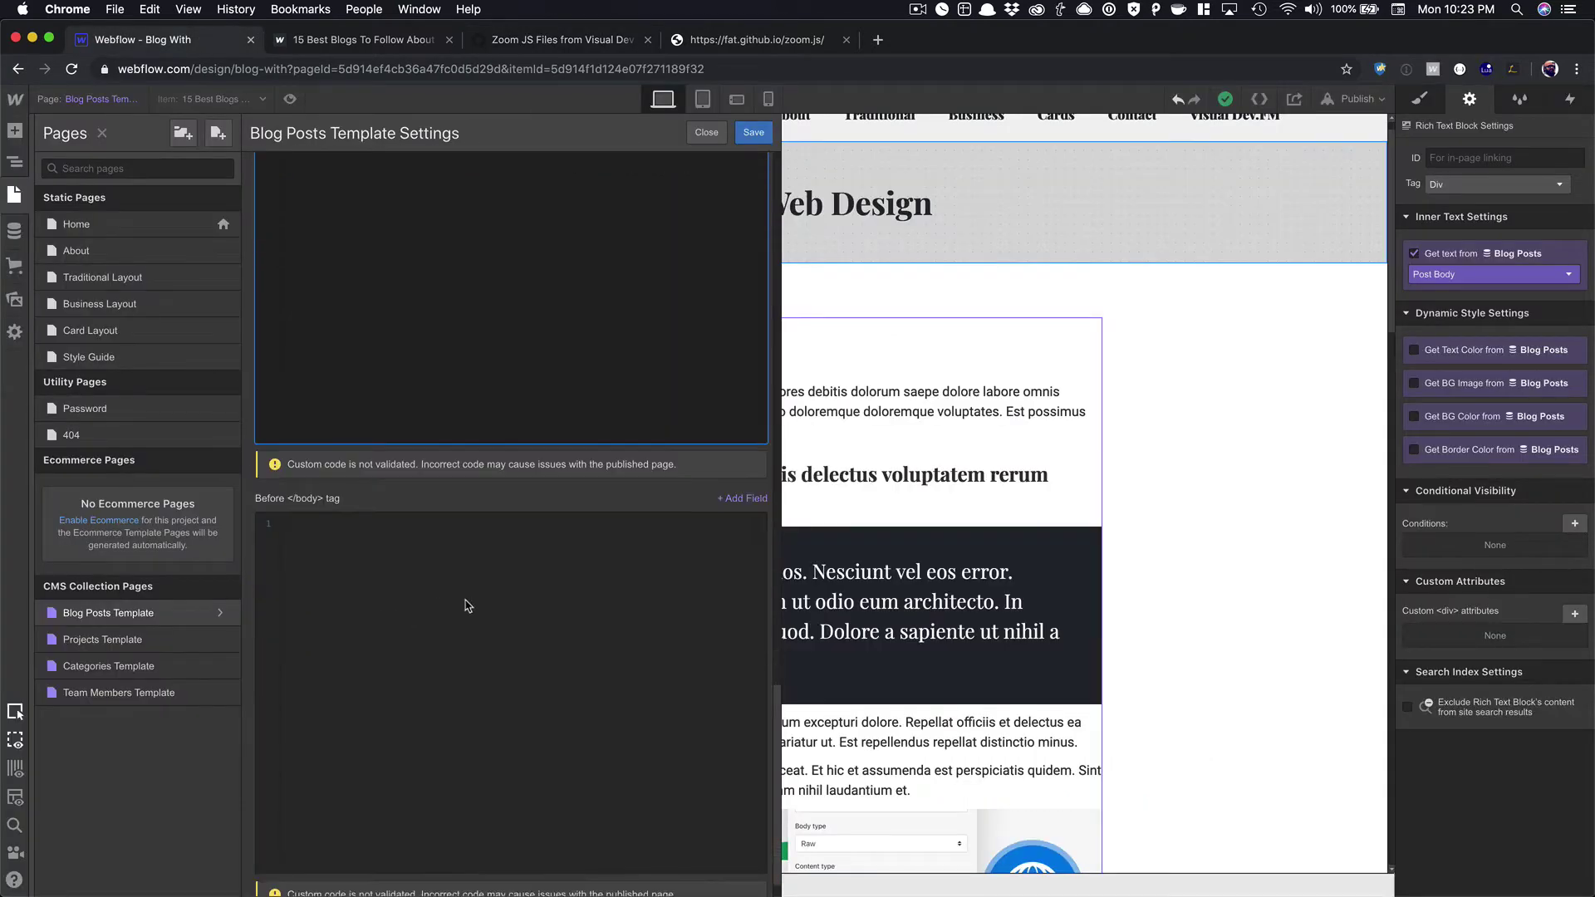
pyautogui.click(452, 598)
pyautogui.press('super+v')
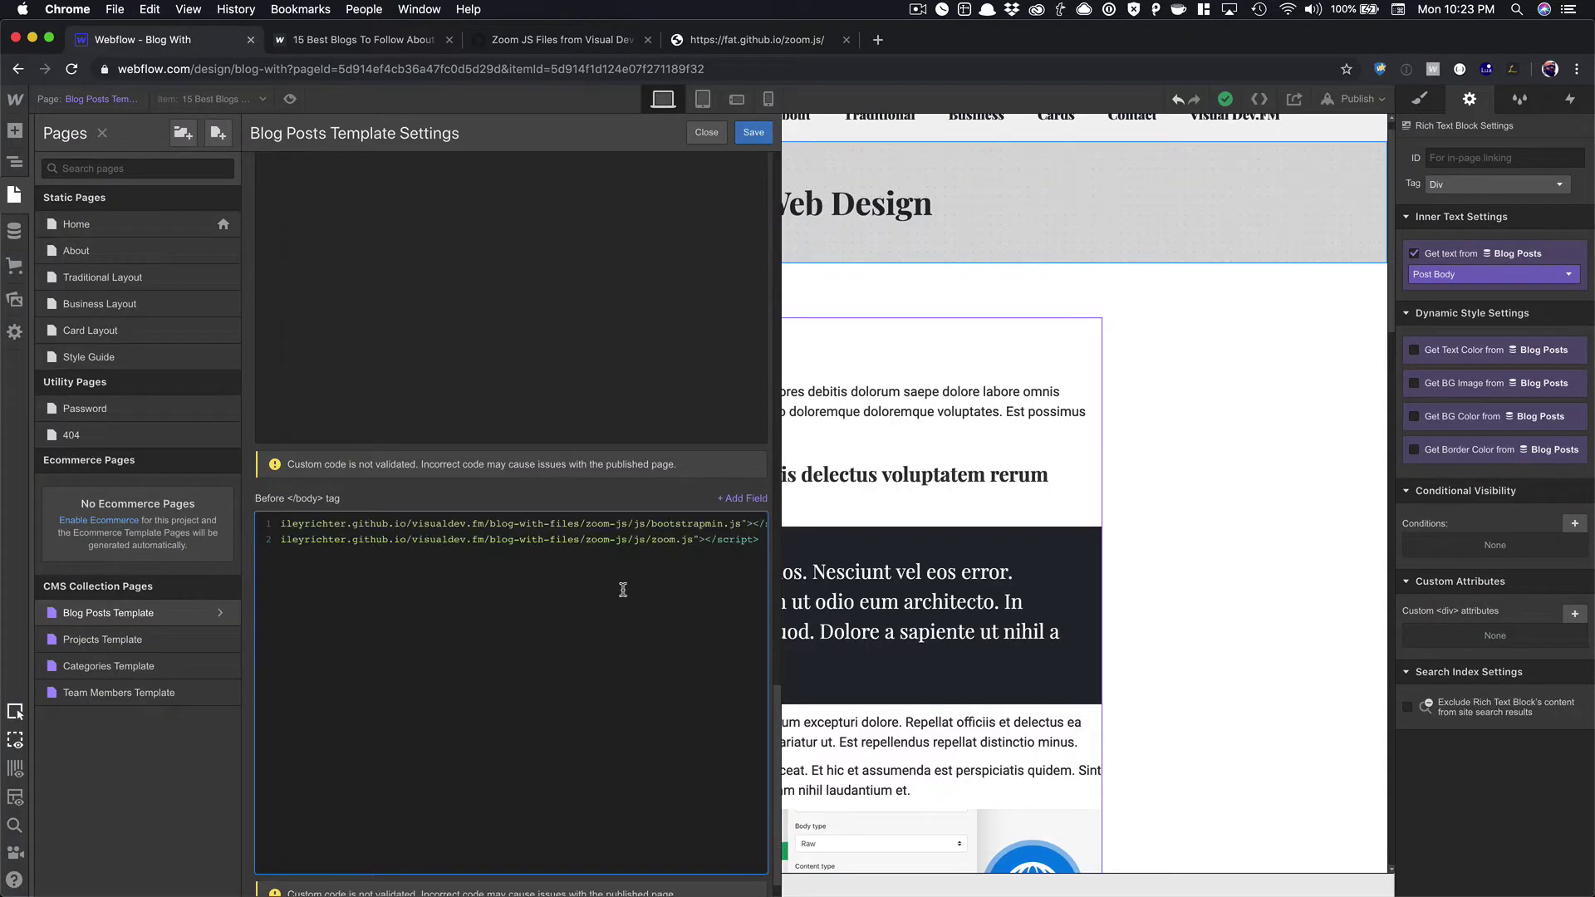
pyautogui.moveTo(595, 563); pyautogui.dragTo(275, 516)
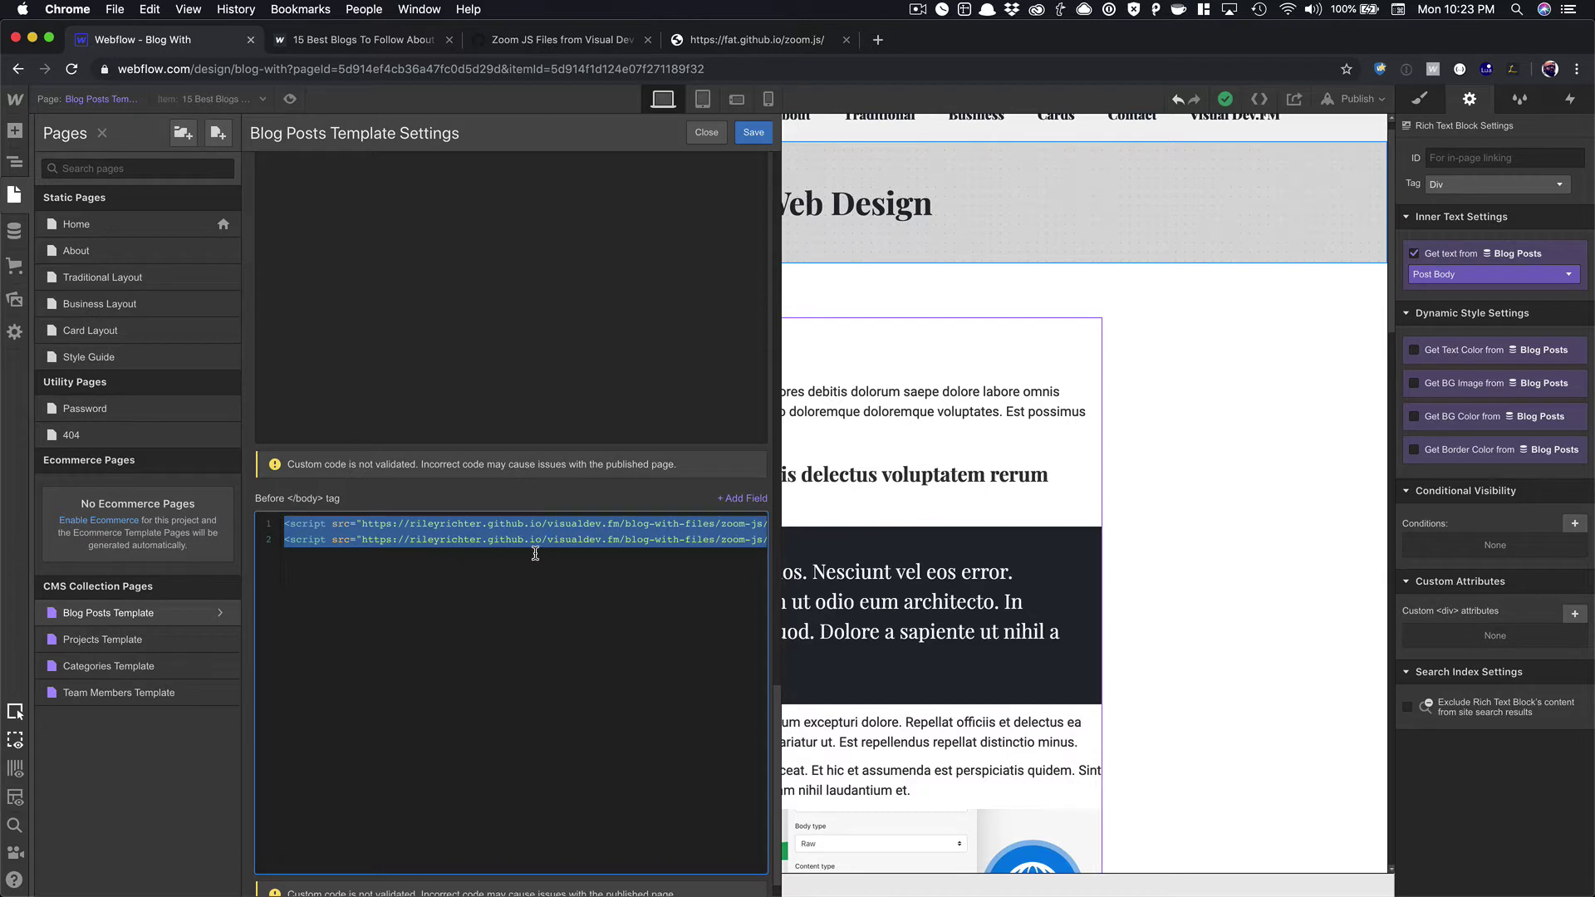
pyautogui.click(745, 135)
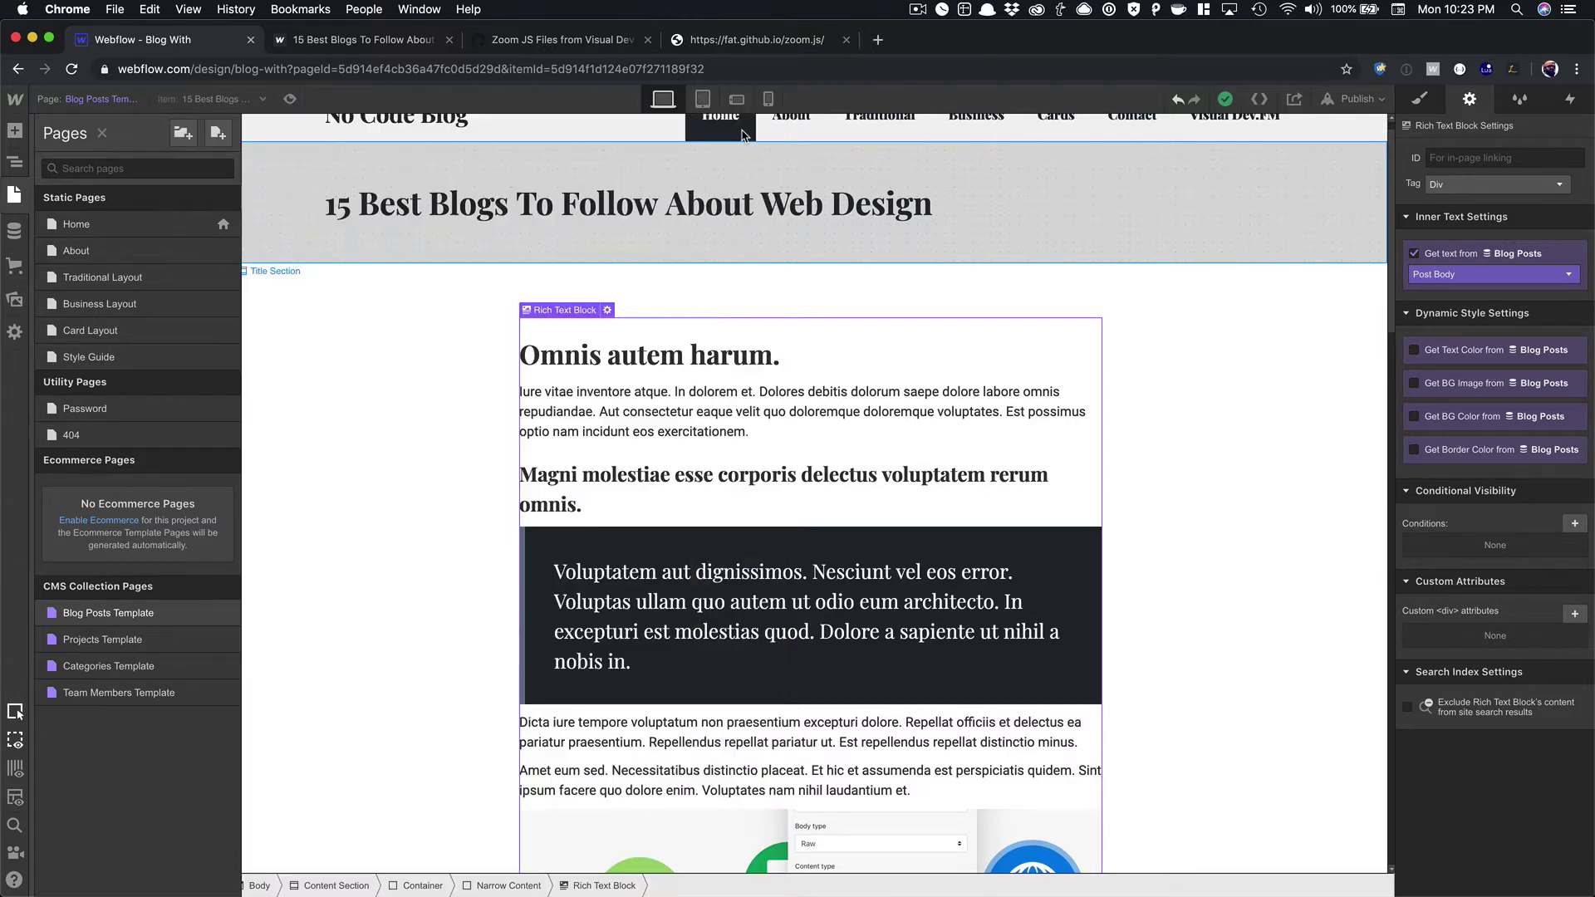
# Step: Add the custom attribute data-action with value zoom to the Rich Text Block and save it
pyautogui.click(1569, 617)
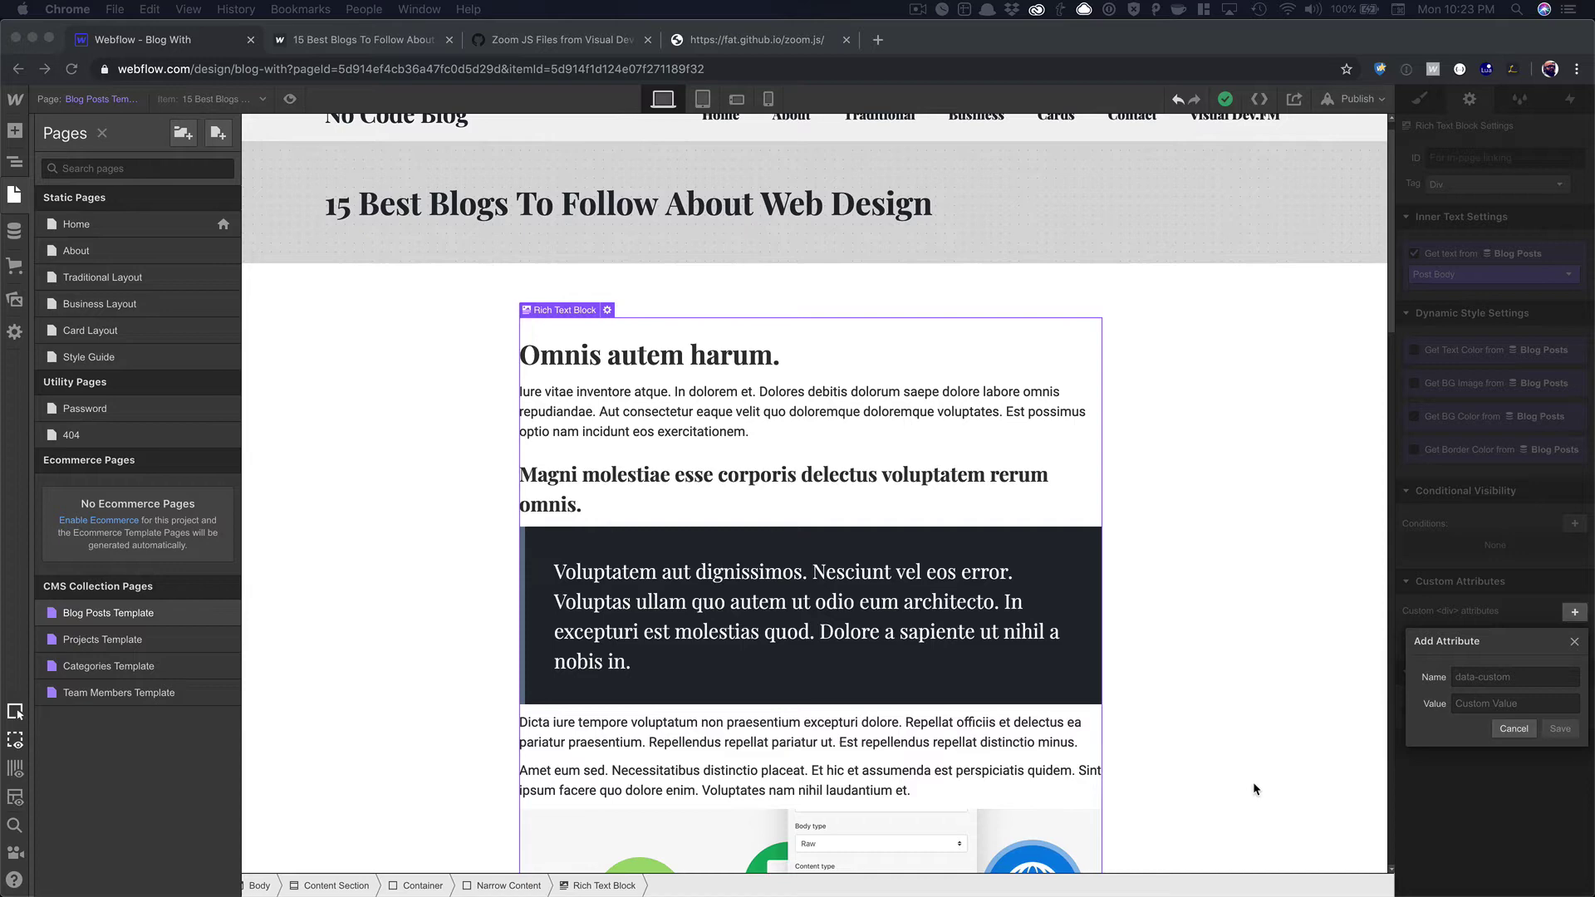
pyautogui.click(1475, 679)
pyautogui.write('data-action')
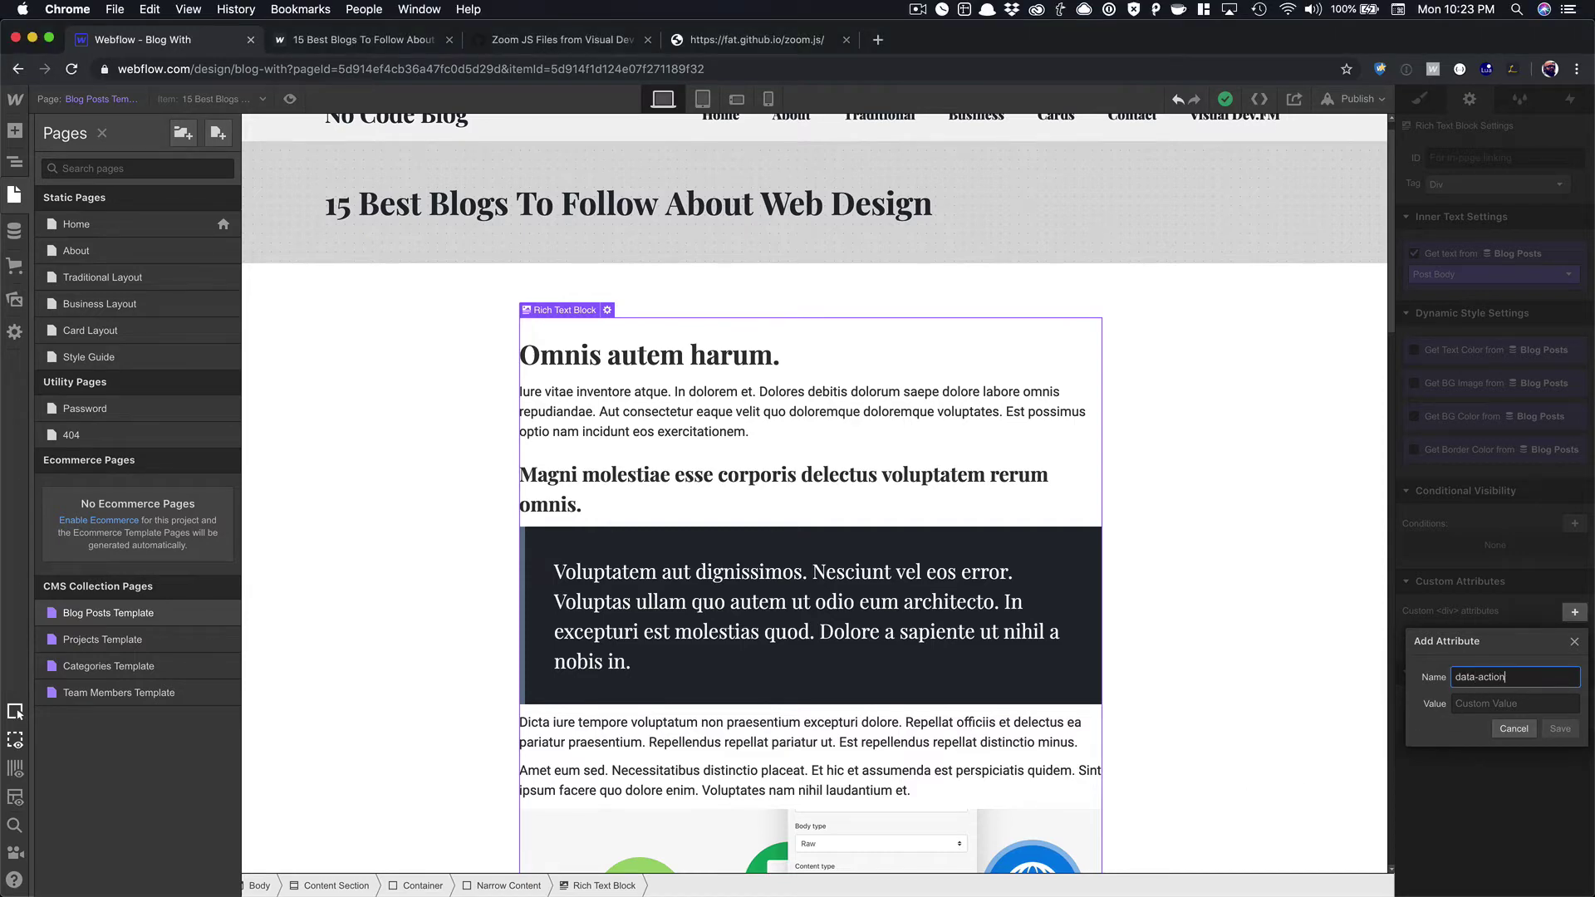
pyautogui.press('Tab')
pyautogui.write('z')
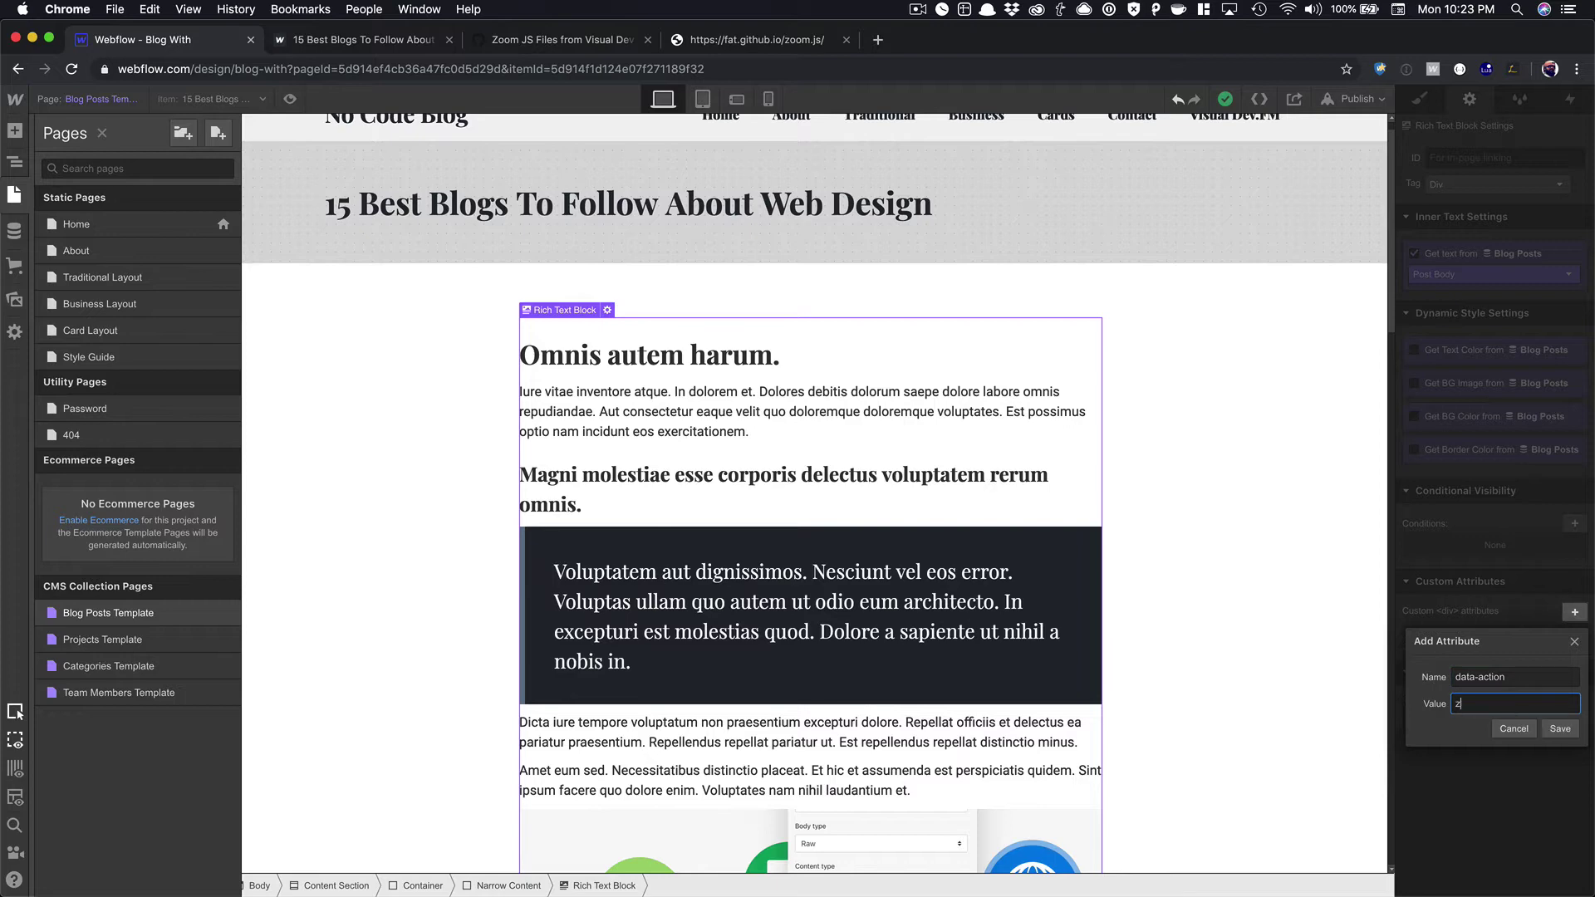
pyautogui.click(1560, 728)
pyautogui.click(1135, 503)
pyautogui.press('z')
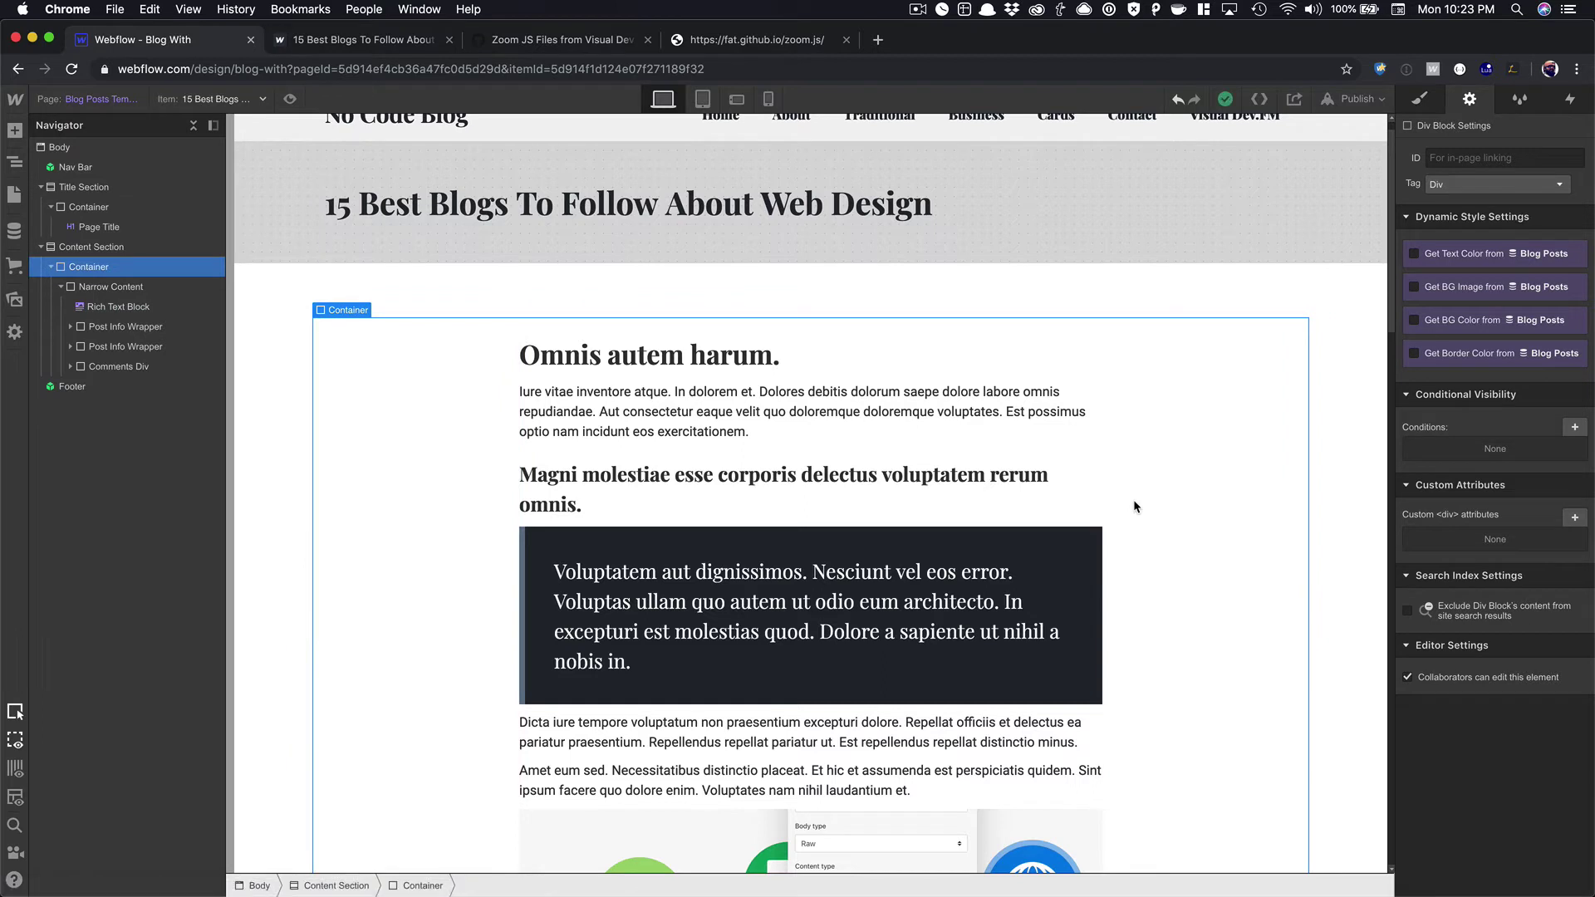
# Step: Publish the site to blog-with.webflow.io and reload the live '15 Best Blogs' post
pyautogui.hotkey('shift', 'p')
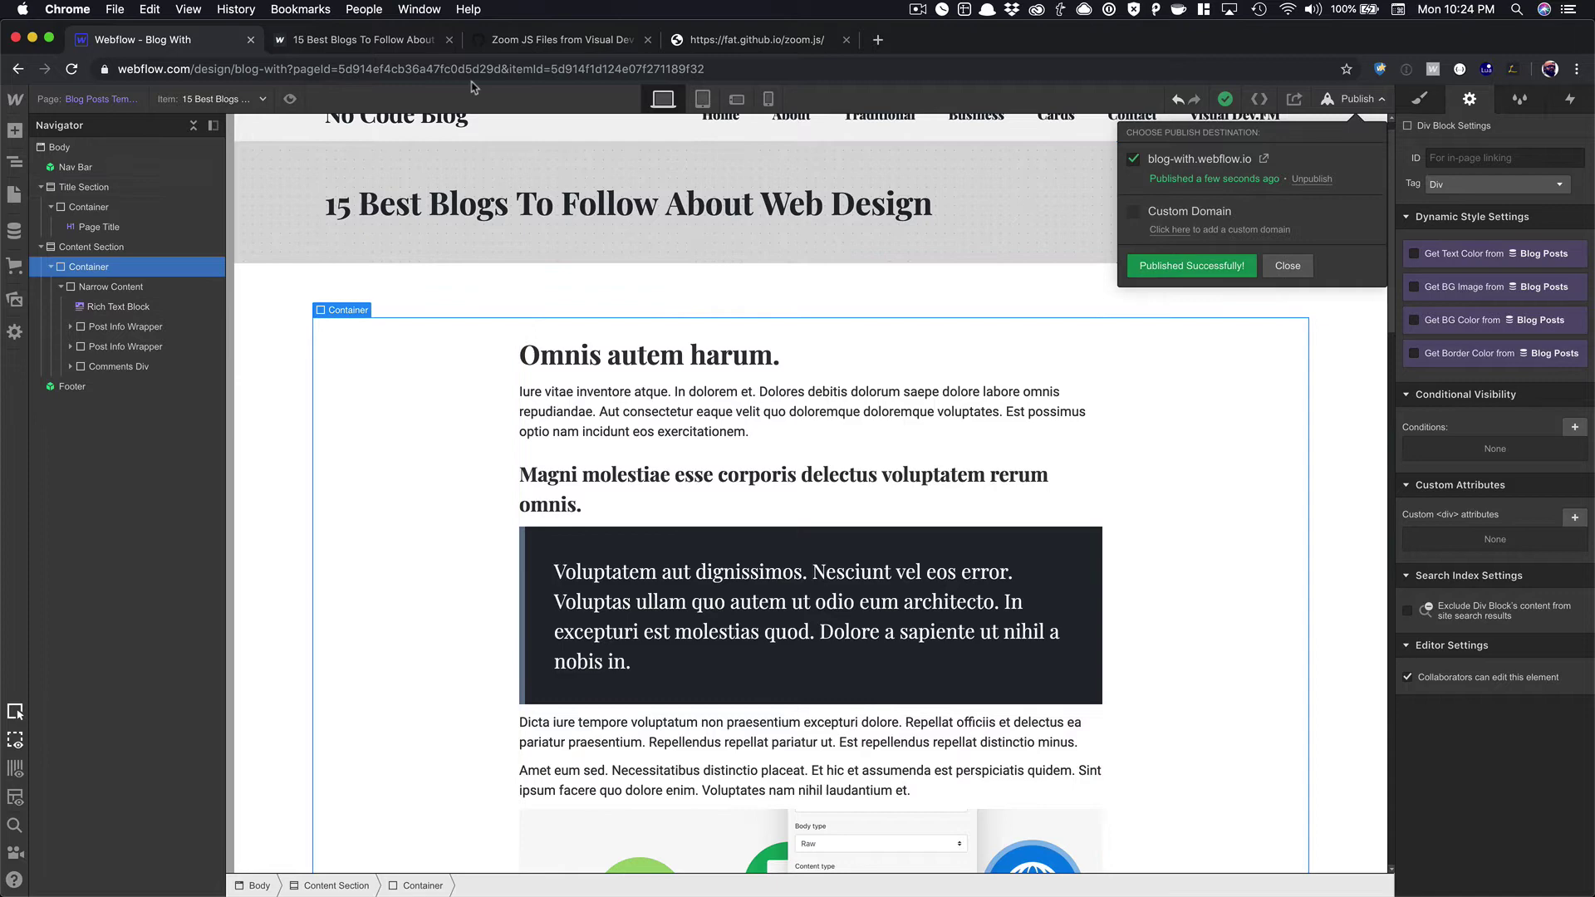
pyautogui.click(395, 42)
pyautogui.press('super+r')
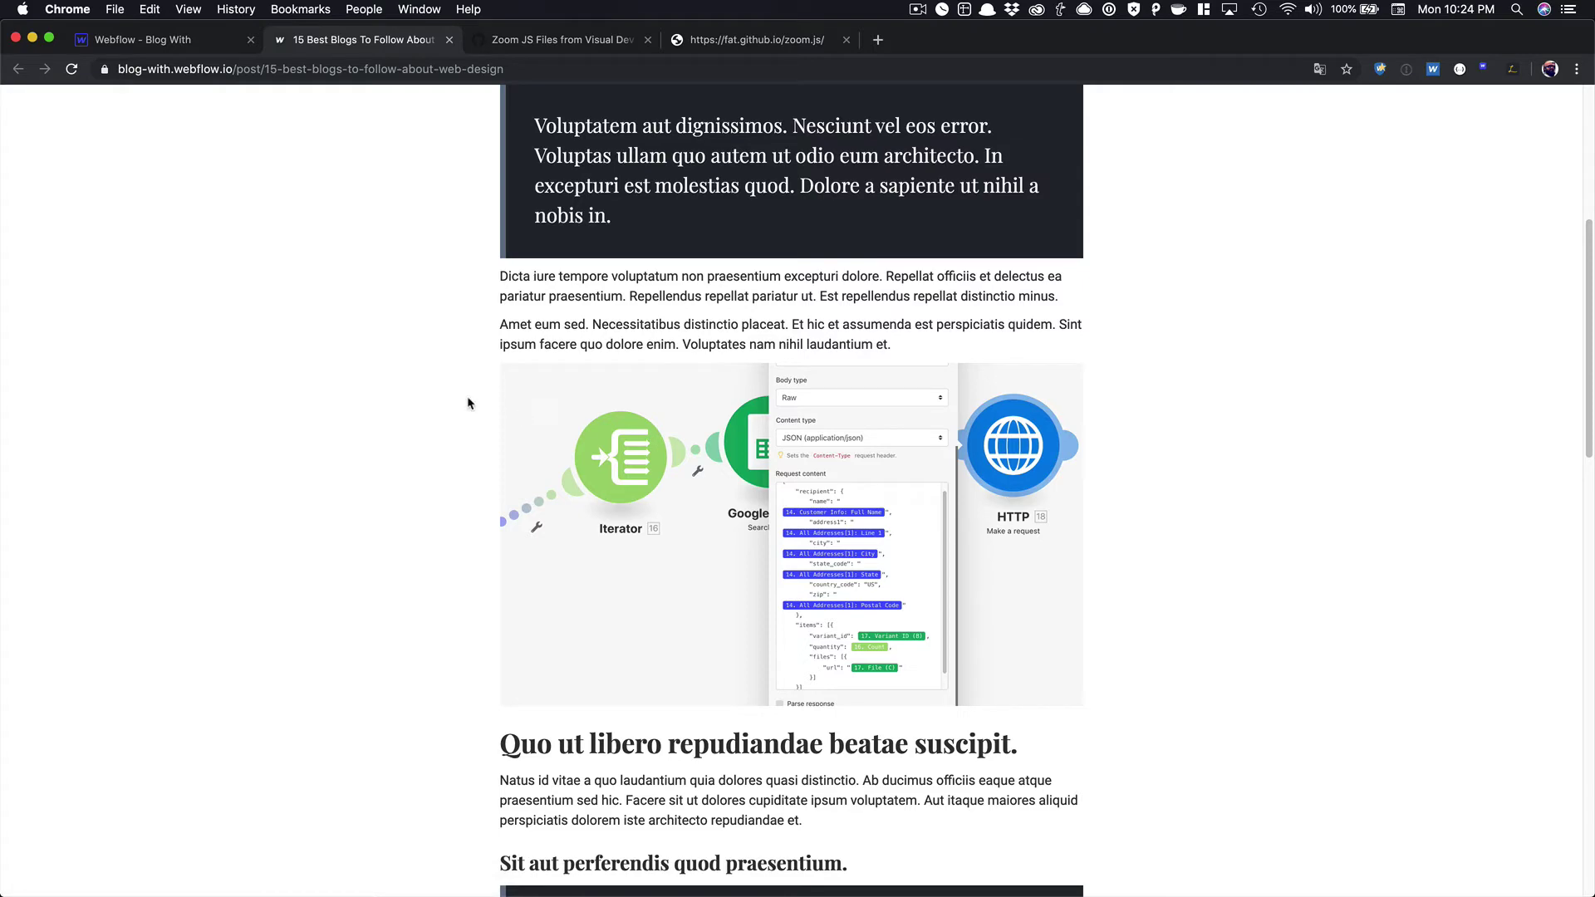
pyautogui.click(612, 418)
pyautogui.click(613, 417)
pyautogui.click(885, 474)
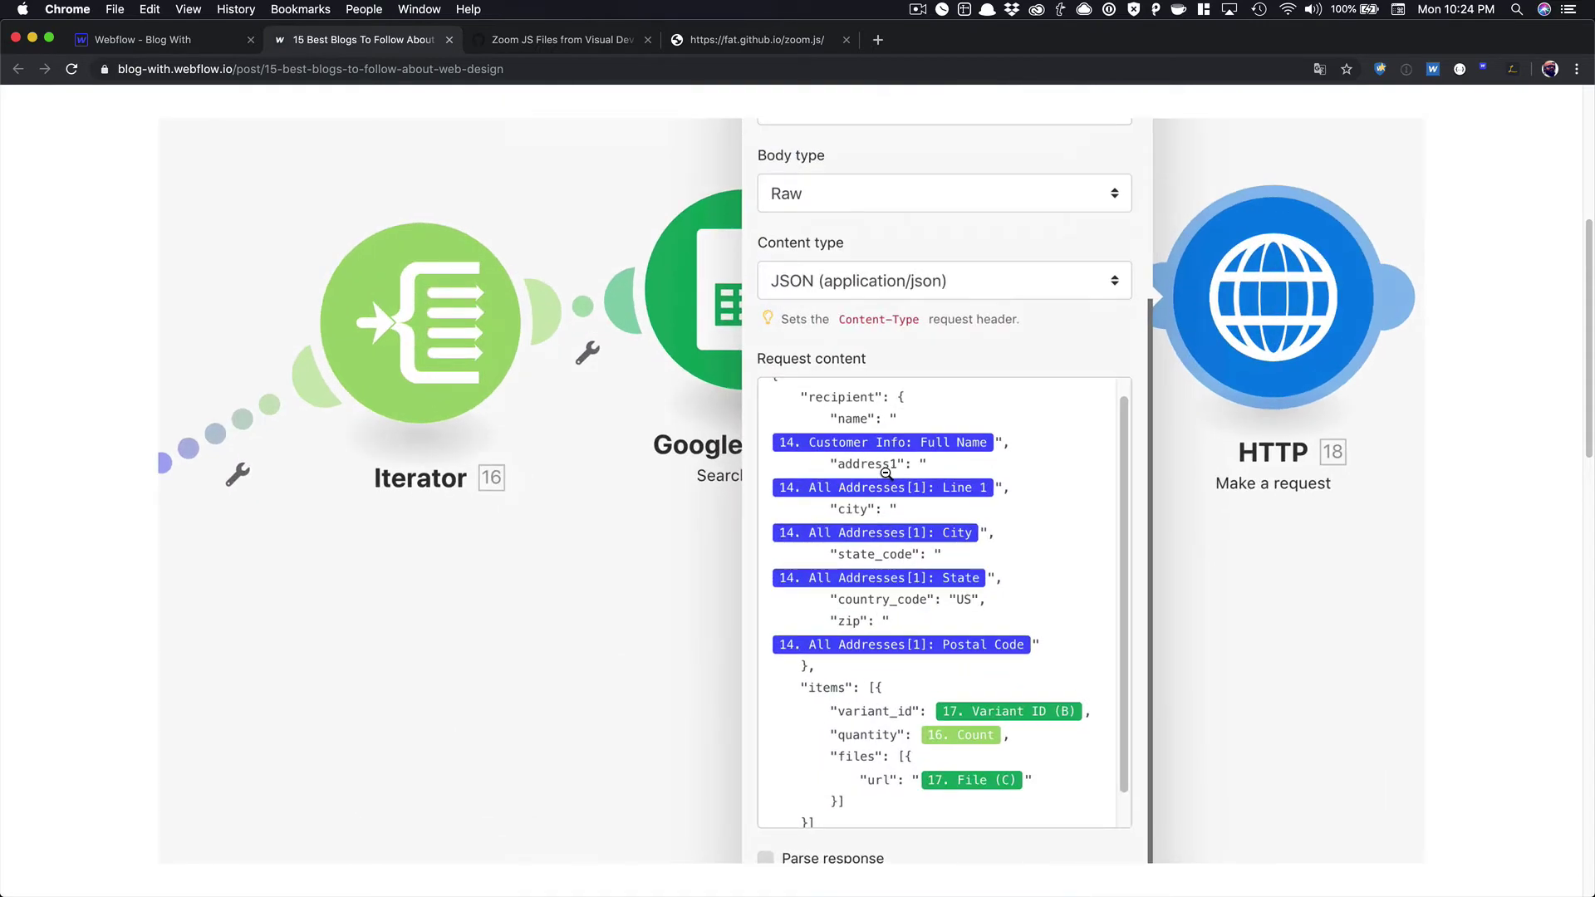
pyautogui.scroll(-2, 885, 473)
pyautogui.scroll(5, 881, 499)
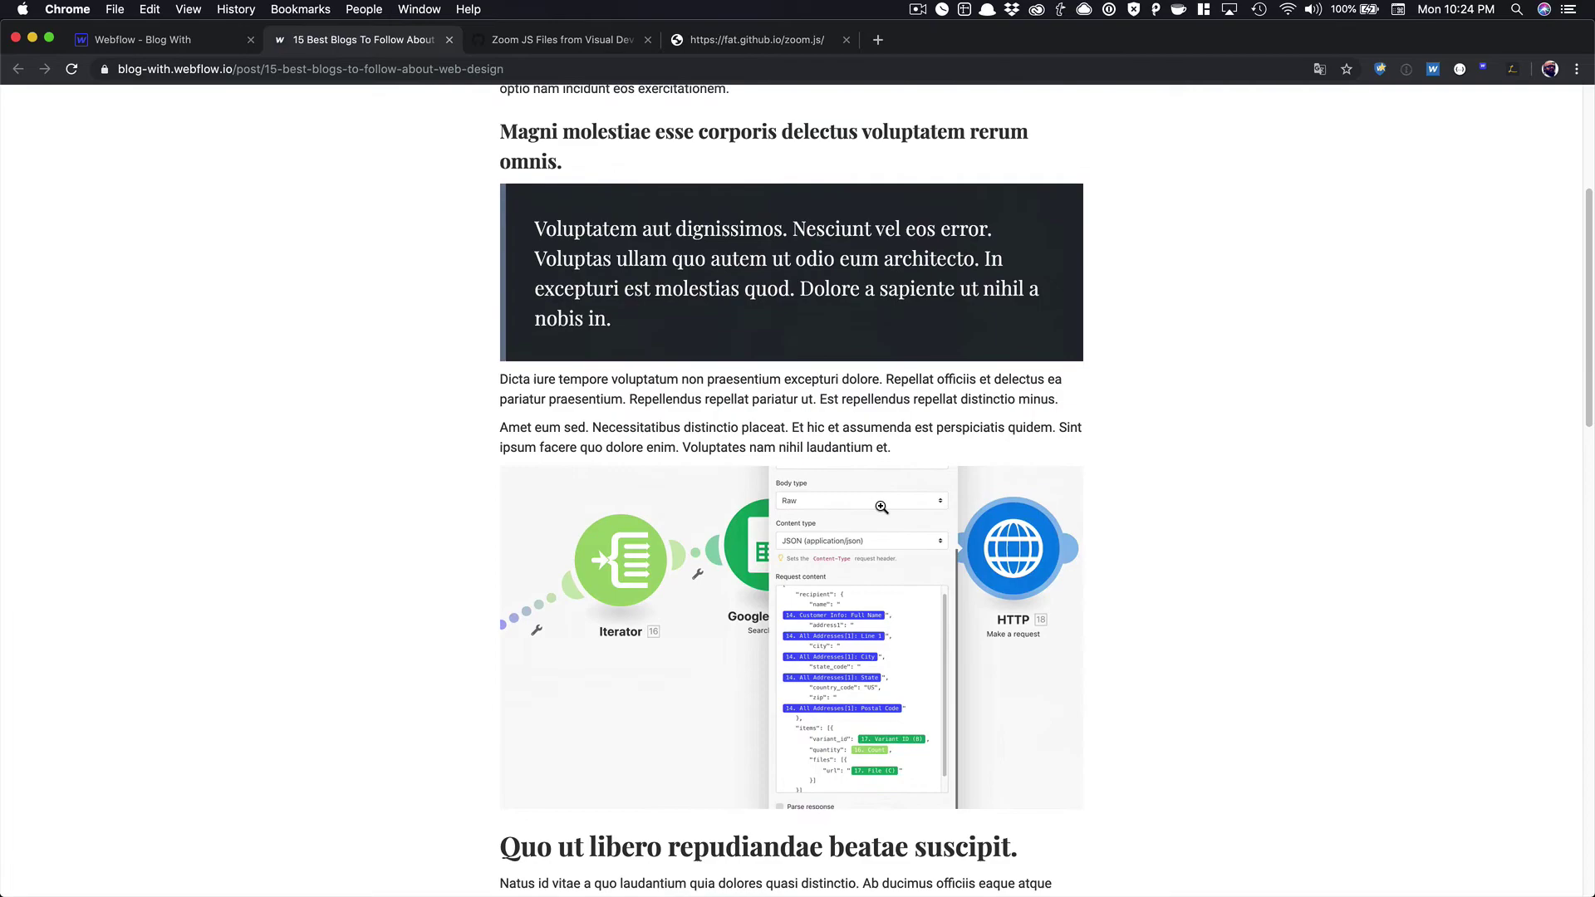
pyautogui.click(881, 506)
pyautogui.scroll(4, 881, 506)
pyautogui.scroll(-4, 881, 507)
pyautogui.click(881, 507)
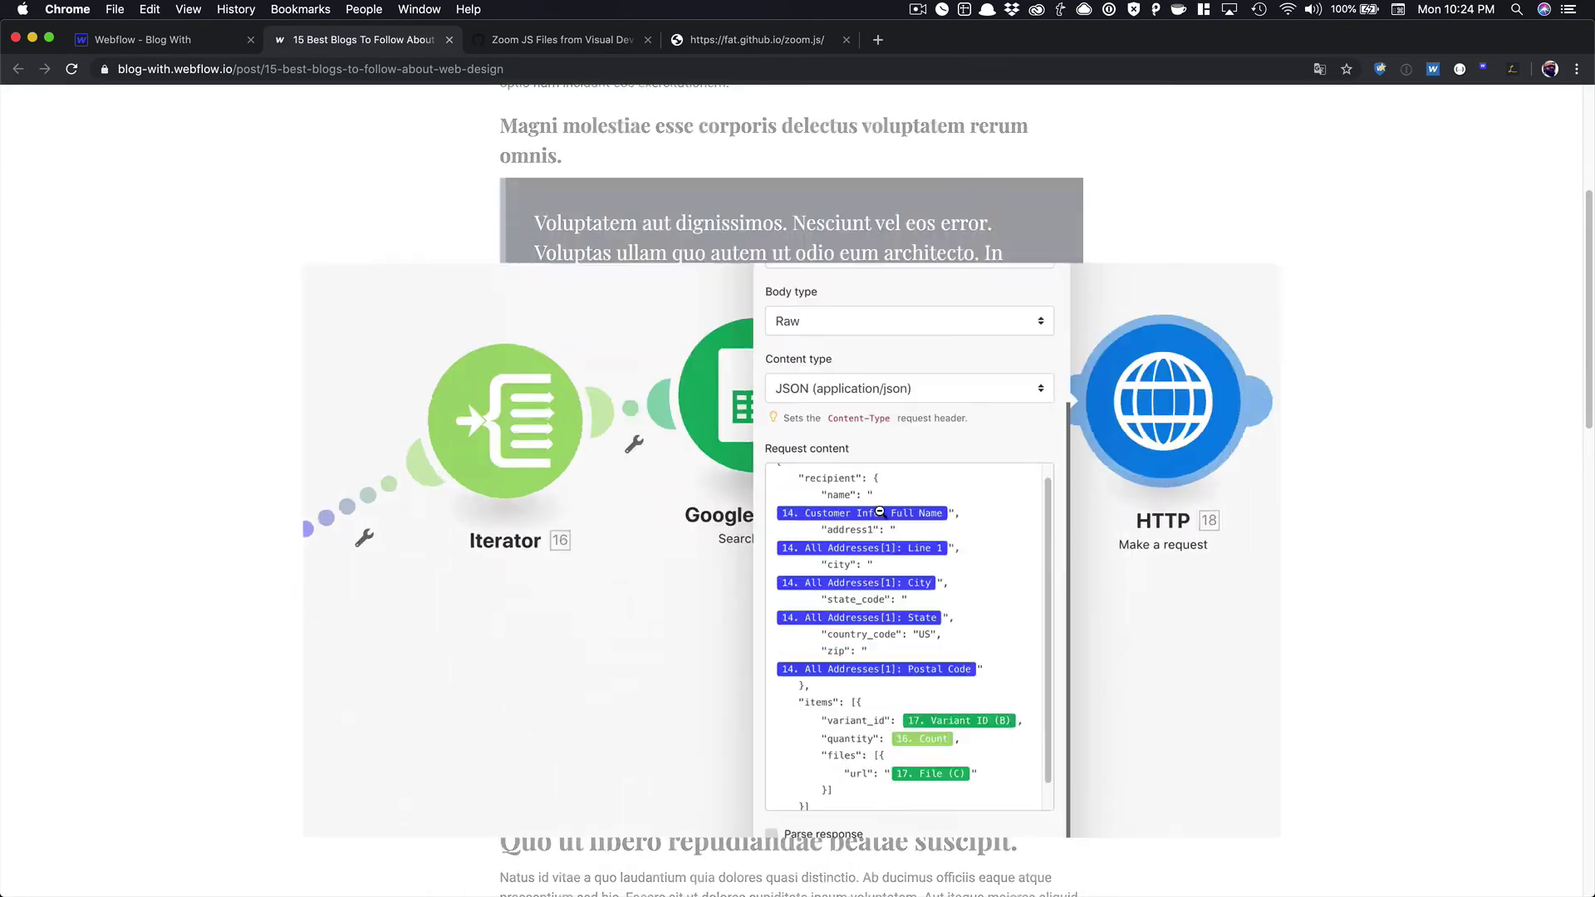
pyautogui.scroll(4, 880, 509)
pyautogui.scroll(-6, 898, 498)
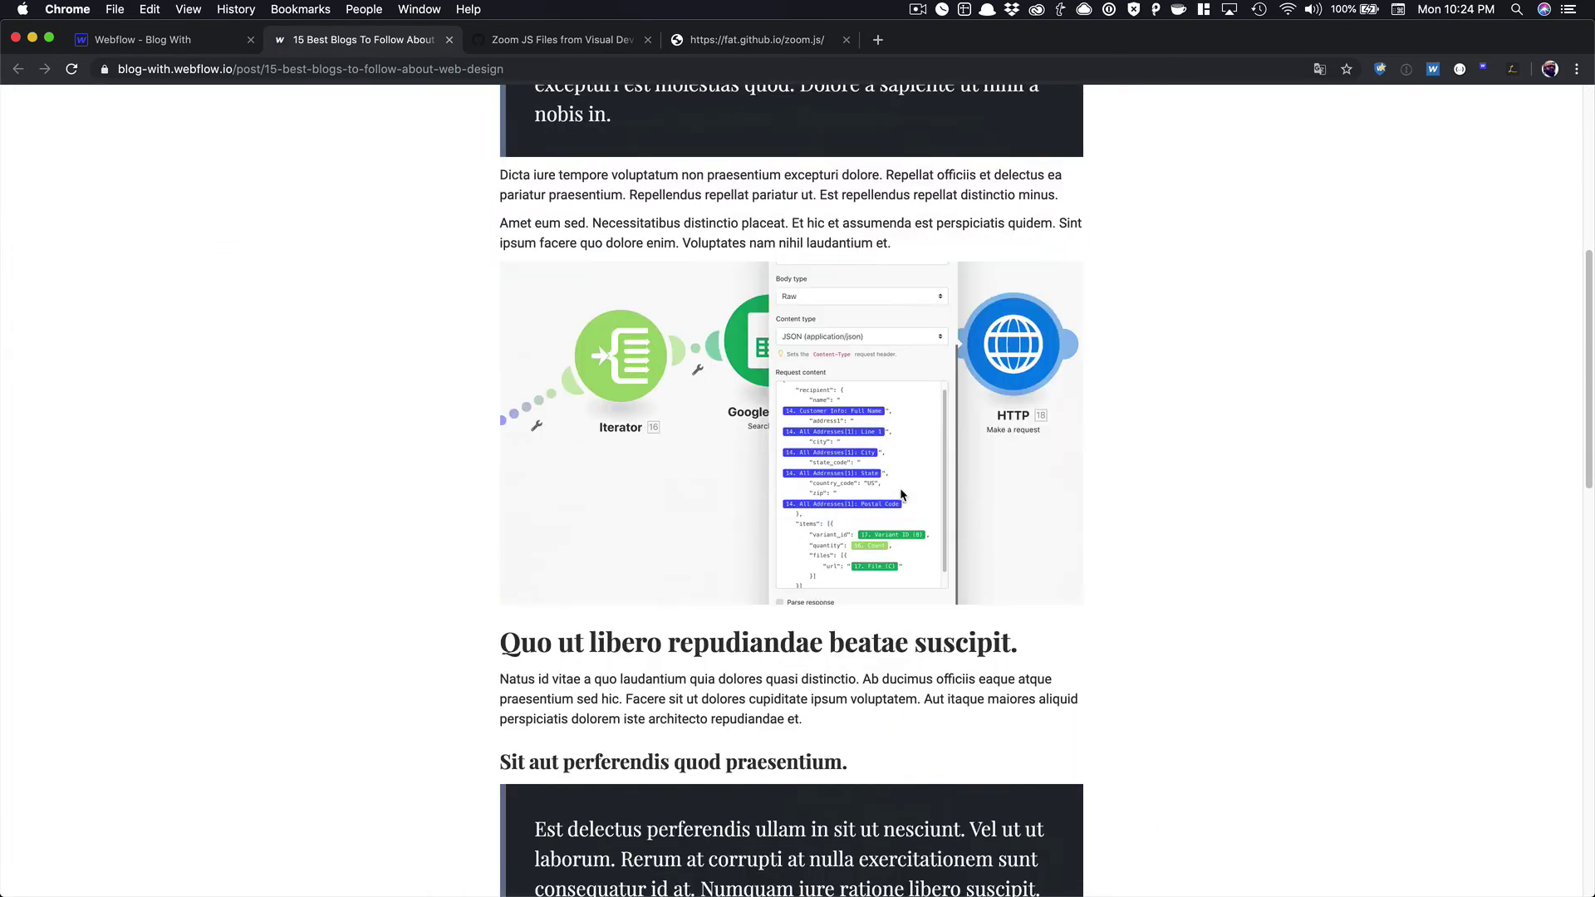
pyautogui.scroll(-1, 901, 495)
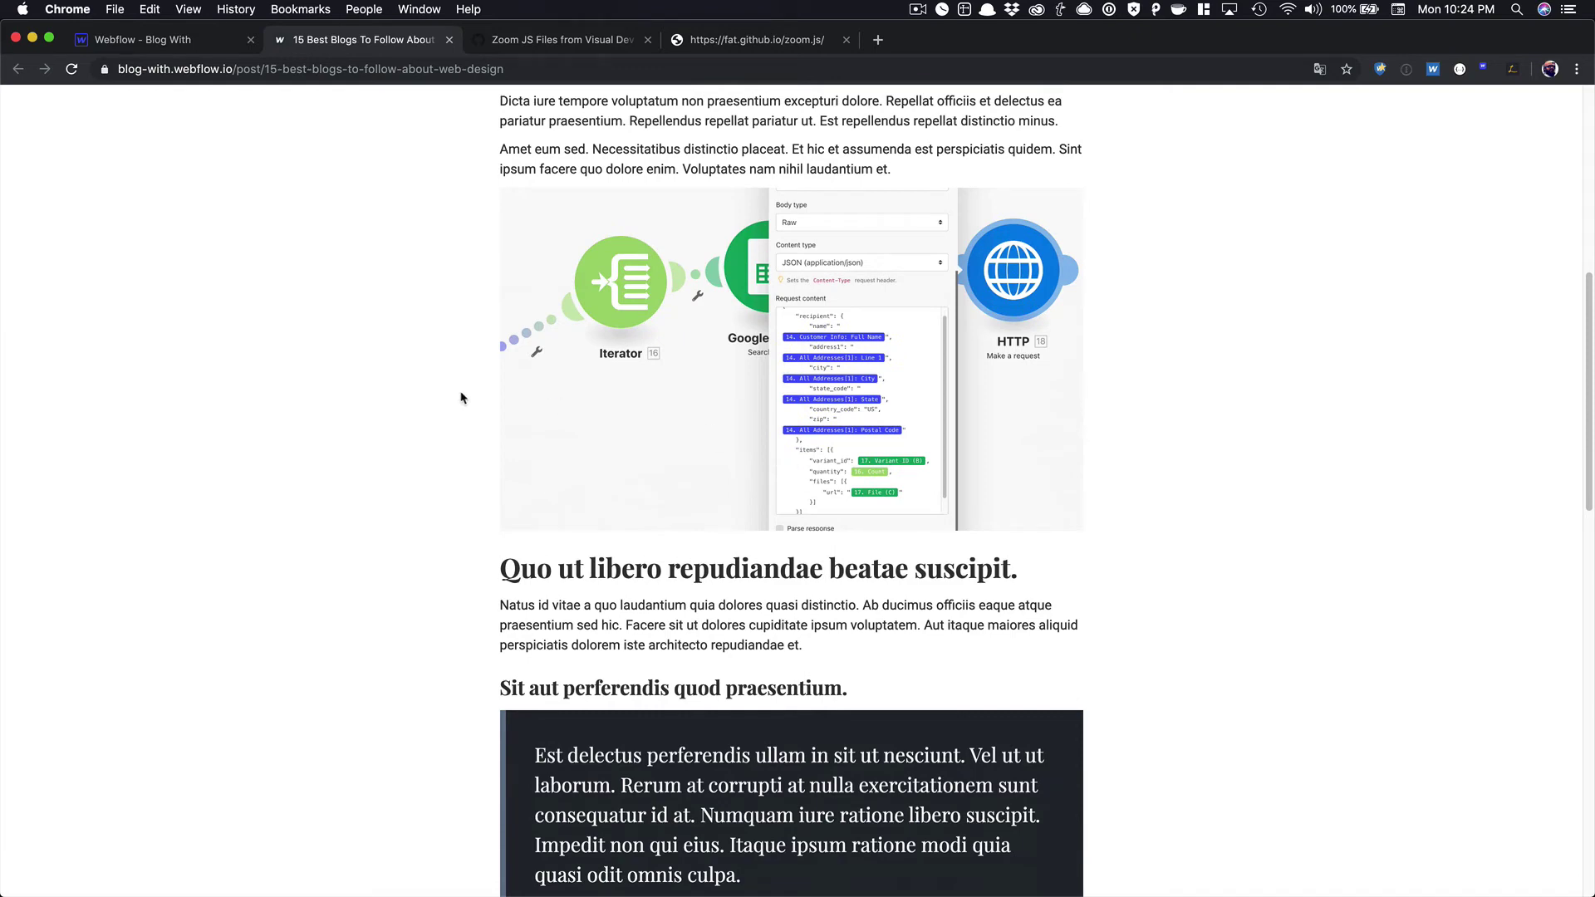
pyautogui.click(1018, 406)
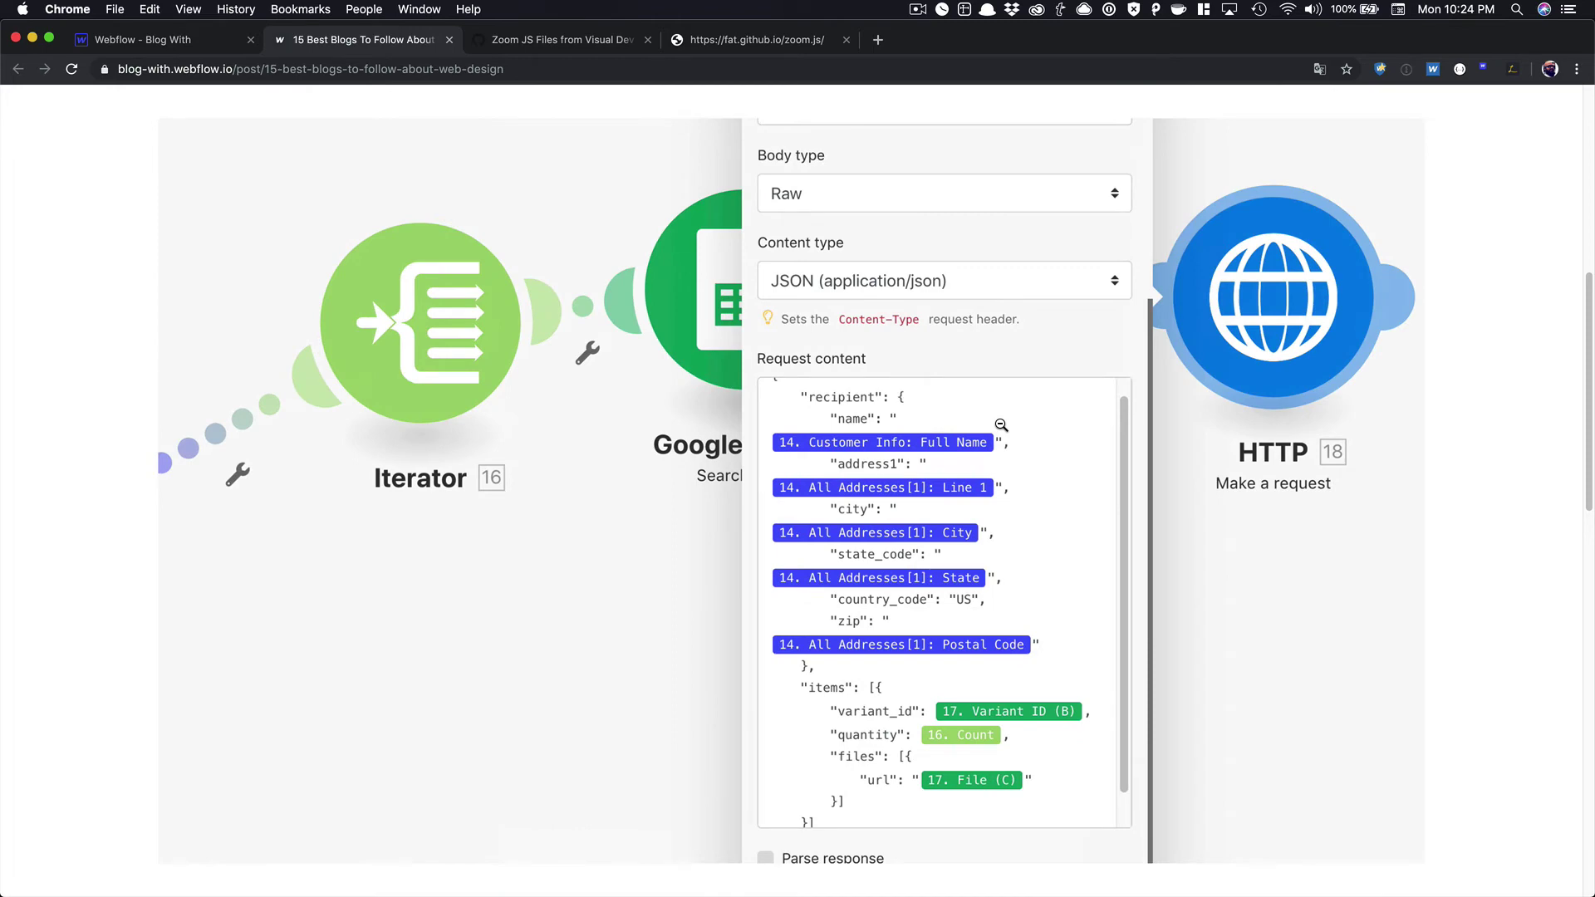
pyautogui.click(1001, 425)
pyautogui.click(1000, 425)
pyautogui.click(1001, 425)
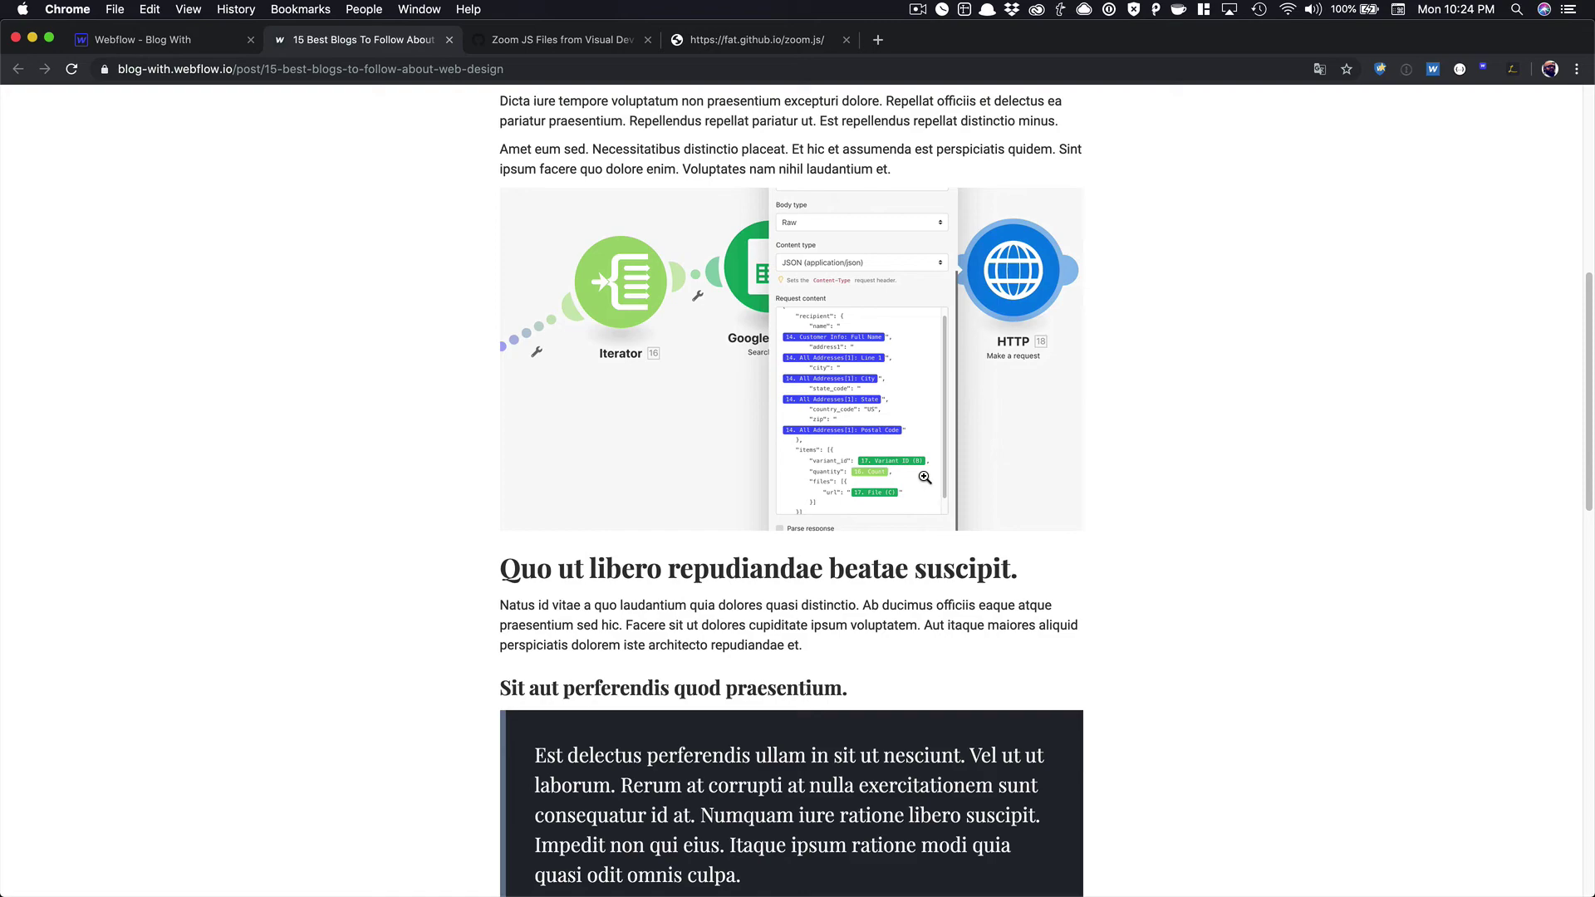
pyautogui.scroll(4, 950, 477)
pyautogui.click(861, 523)
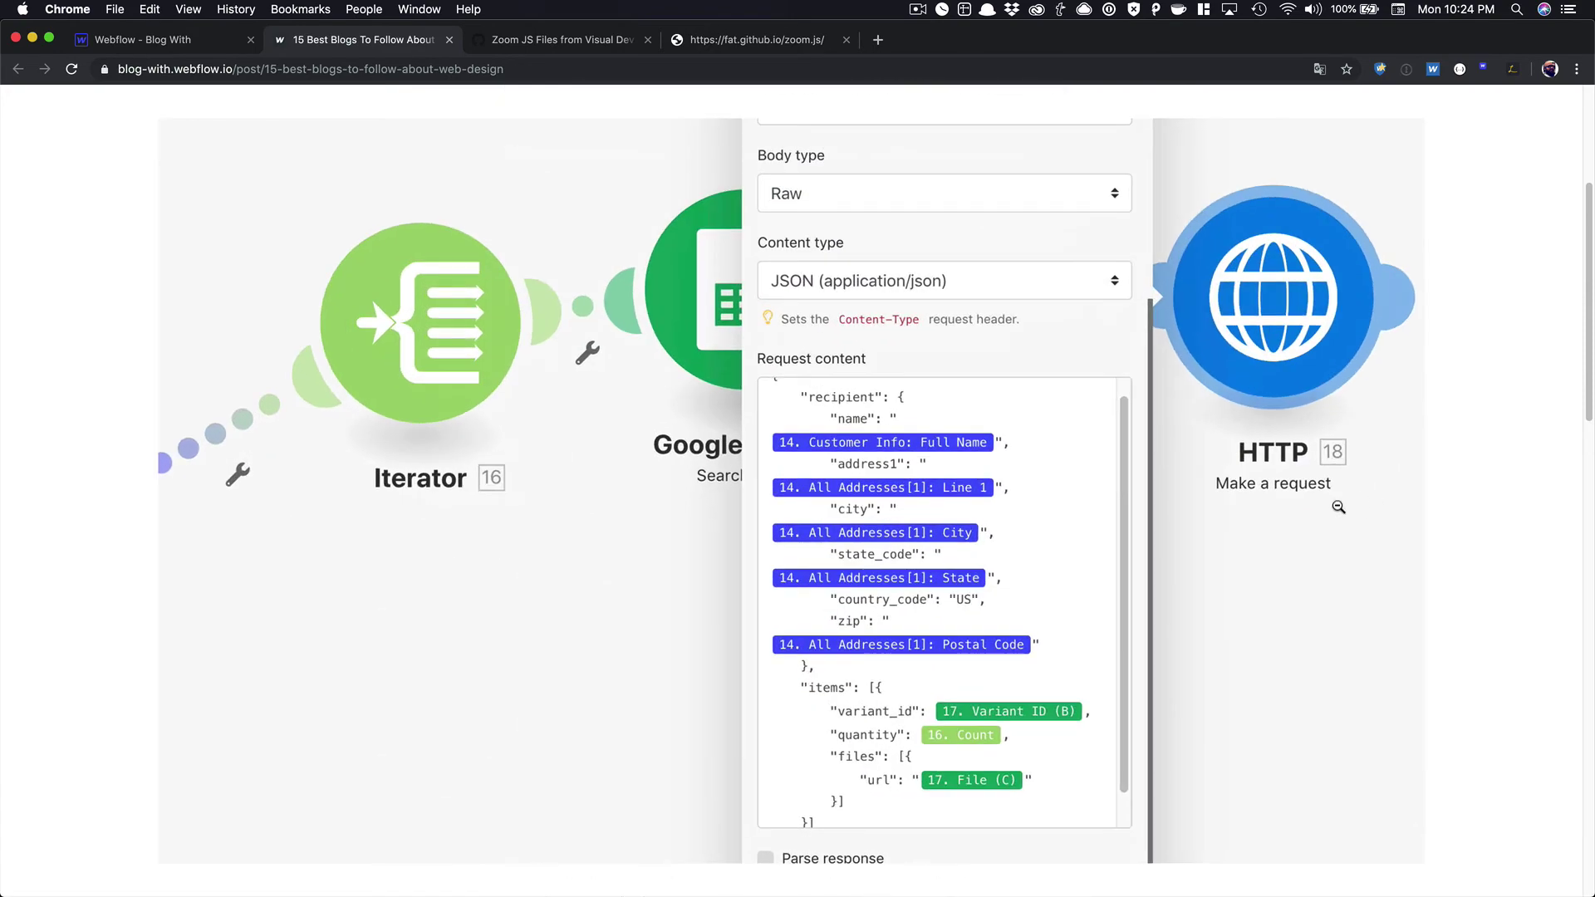
pyautogui.scroll(-6, 1184, 496)
pyautogui.scroll(6, 1203, 528)
pyautogui.scroll(-5, 837, 526)
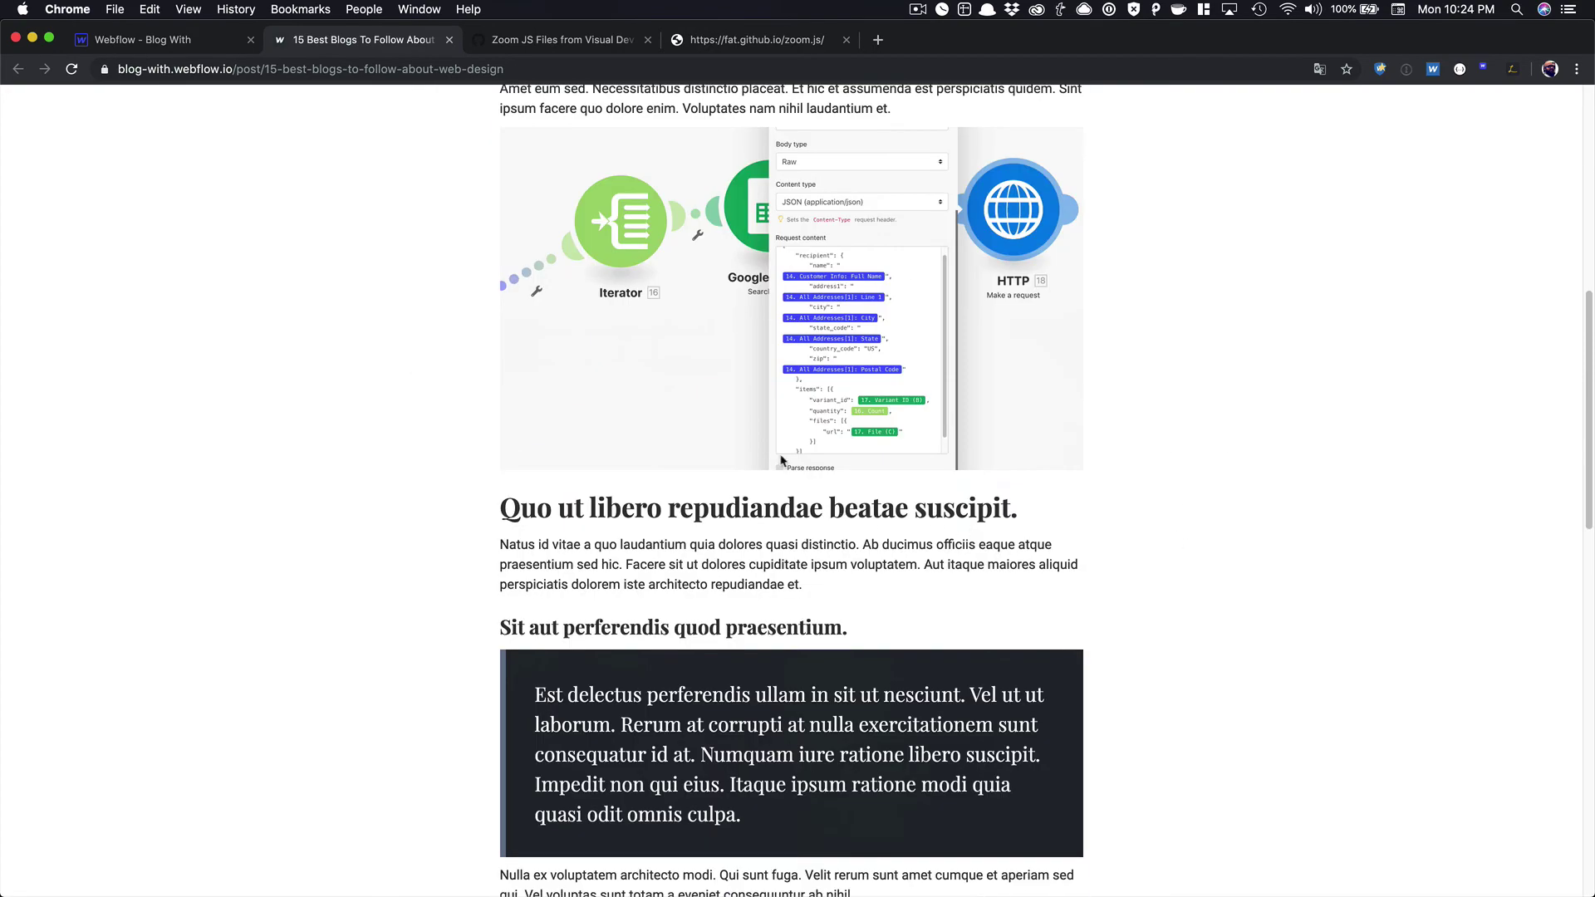
pyautogui.scroll(2, 783, 457)
pyautogui.click(892, 457)
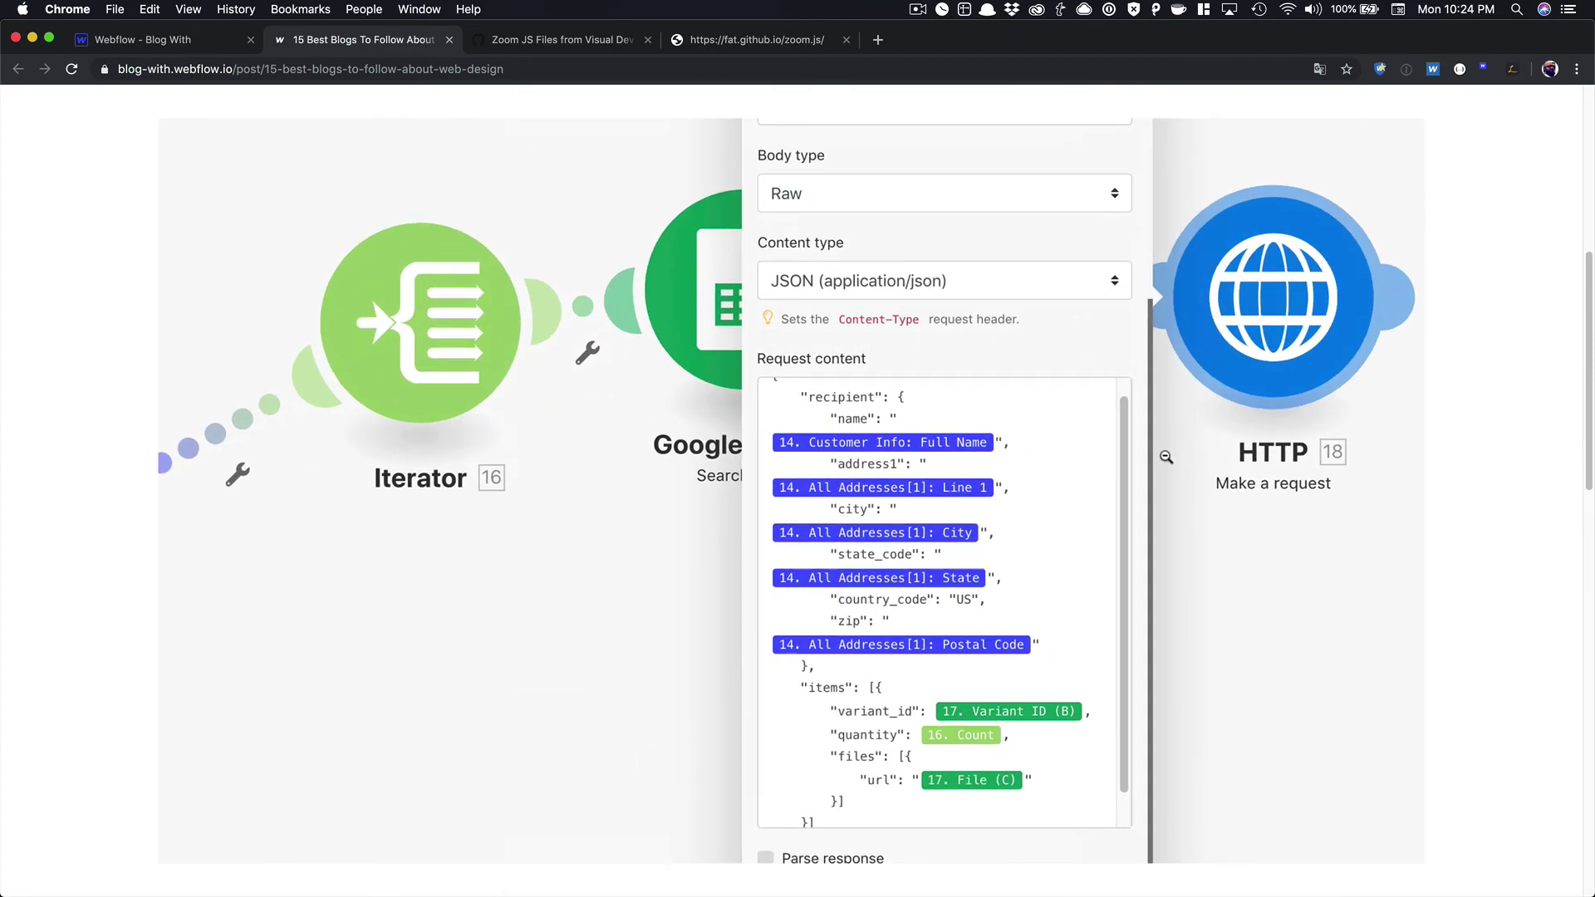
pyautogui.click(1122, 463)
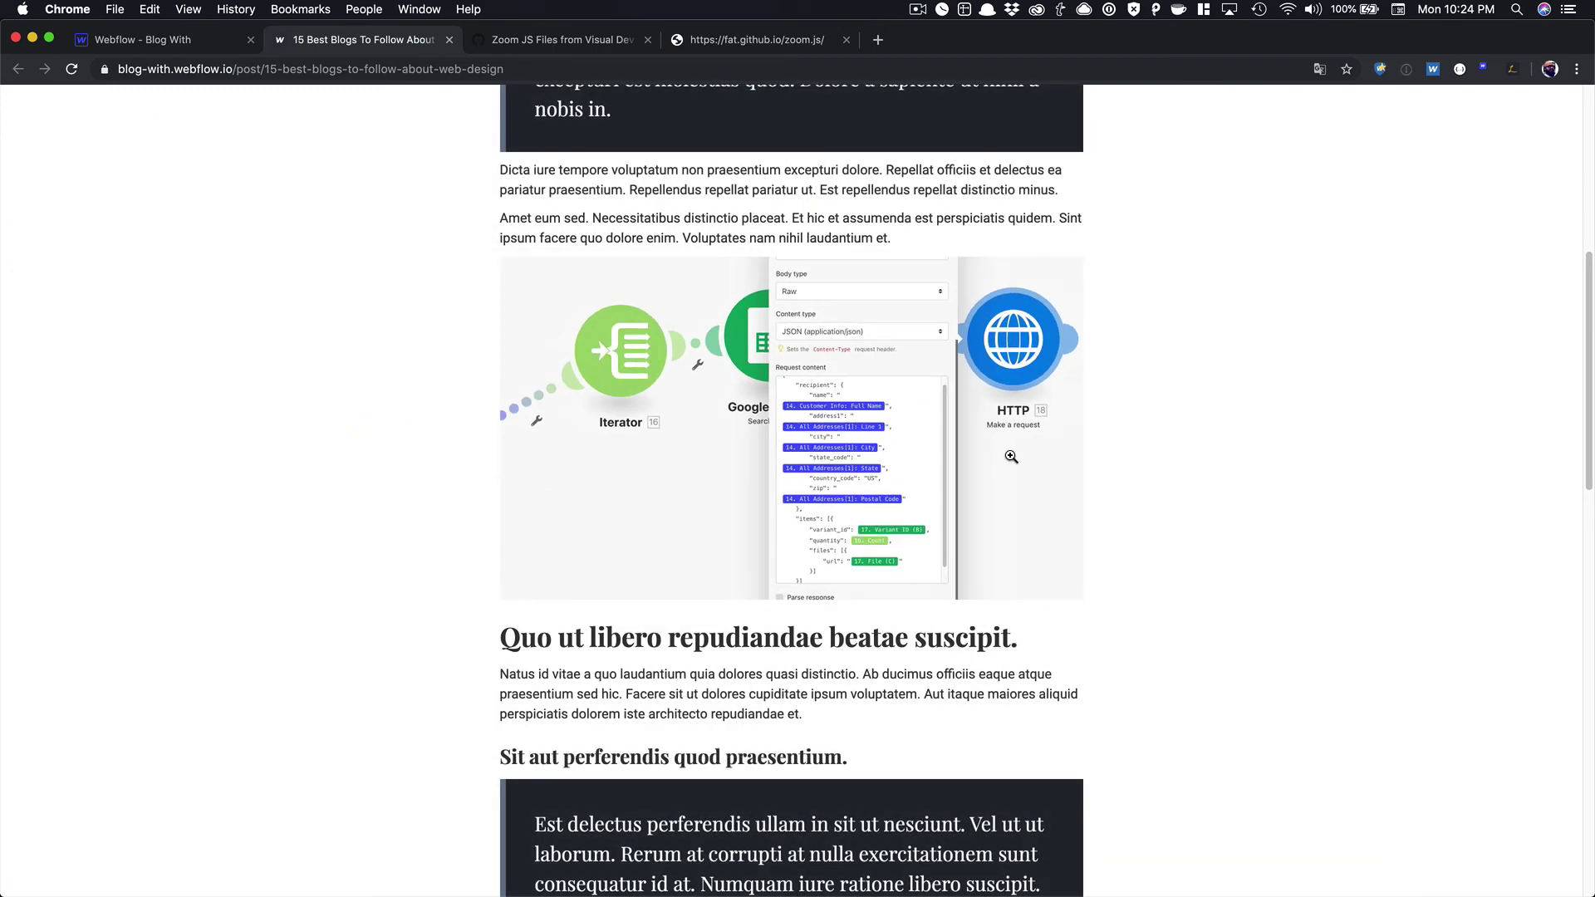
pyautogui.scroll(-1, 1011, 457)
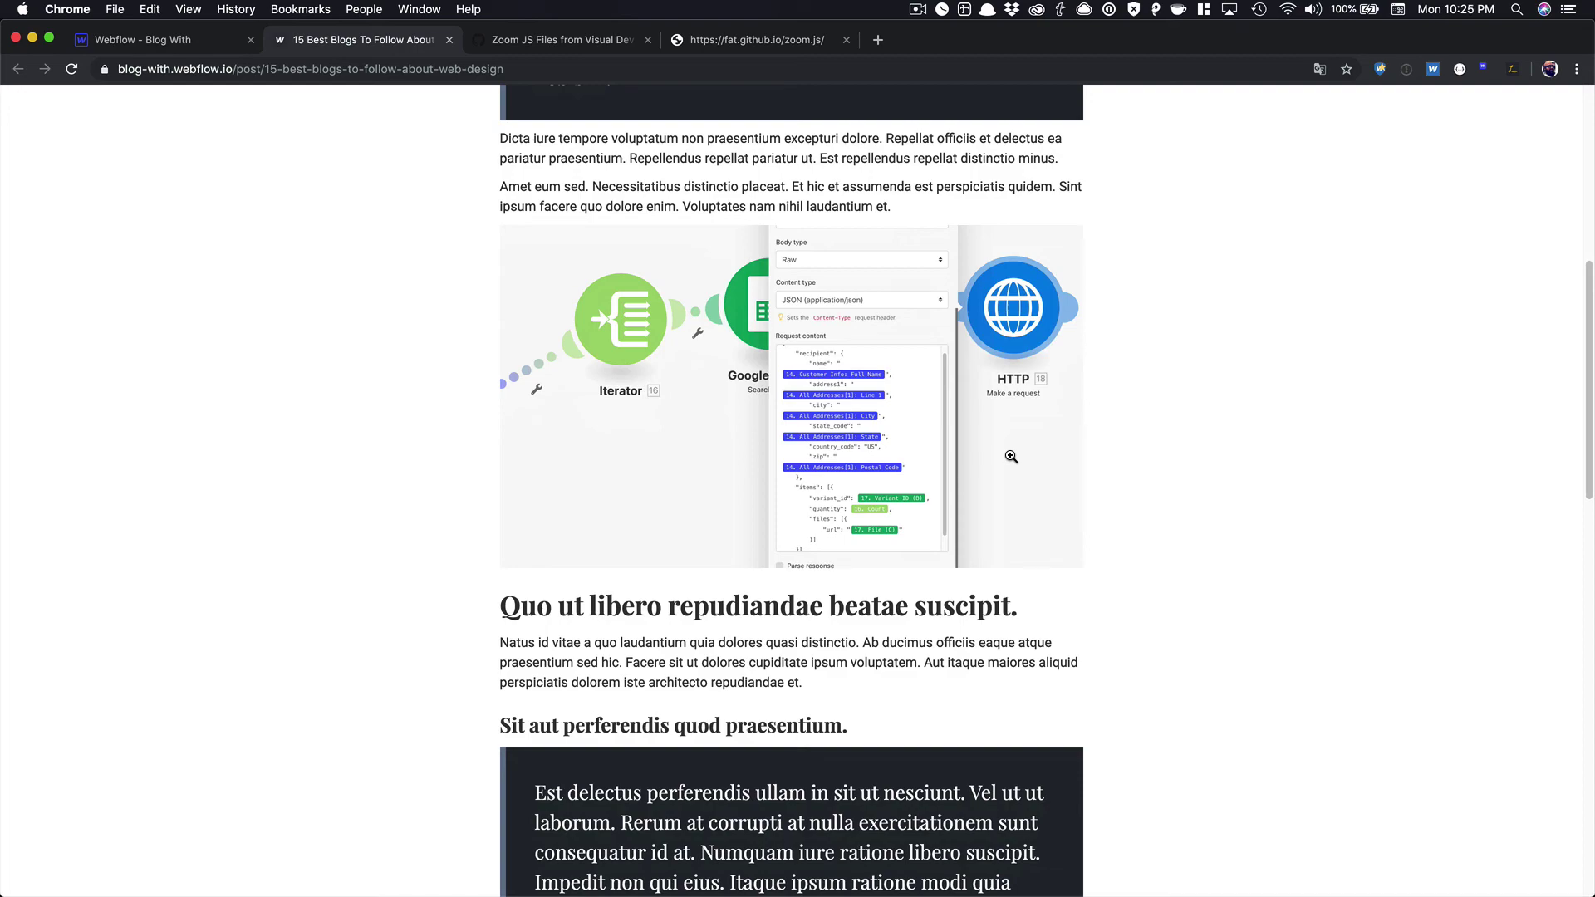
pyautogui.scroll(-15, 1011, 457)
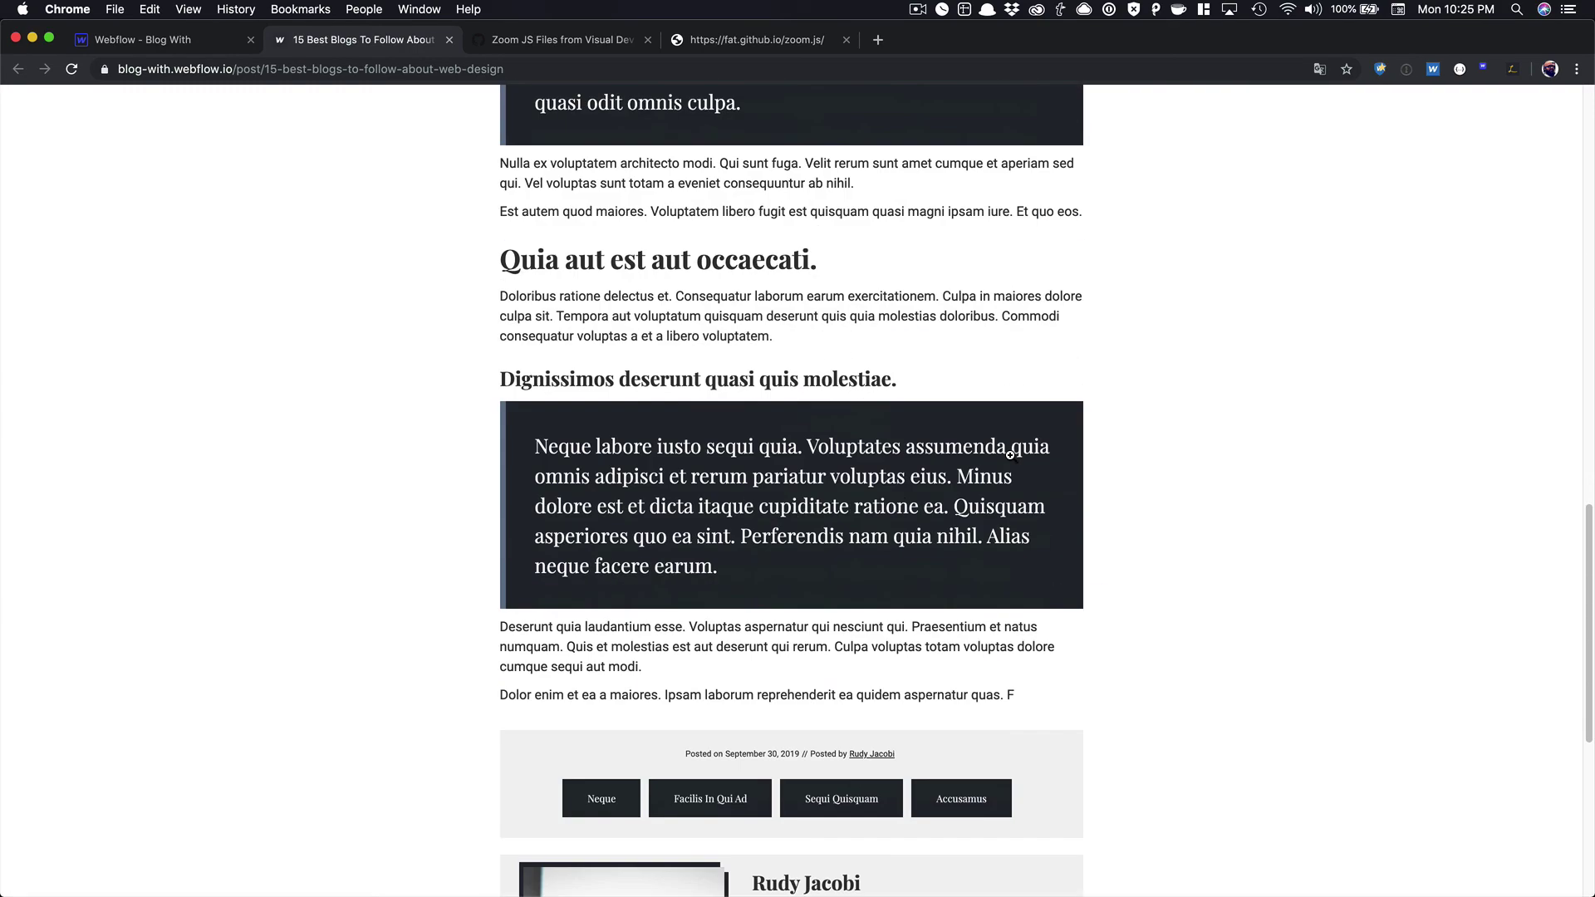
pyautogui.scroll(15, 1011, 455)
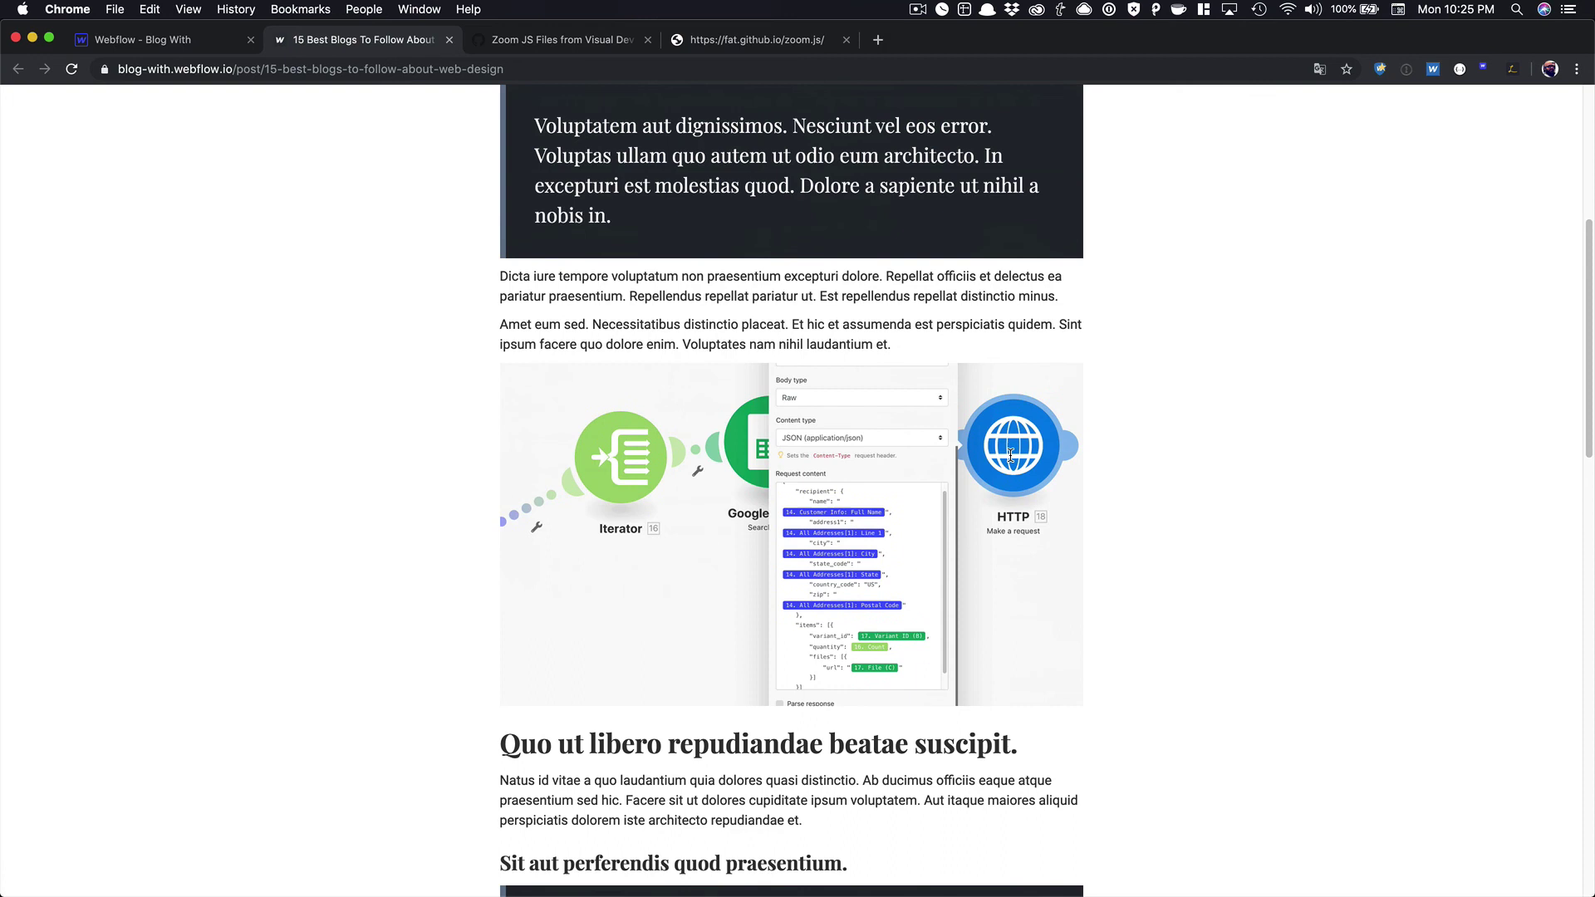